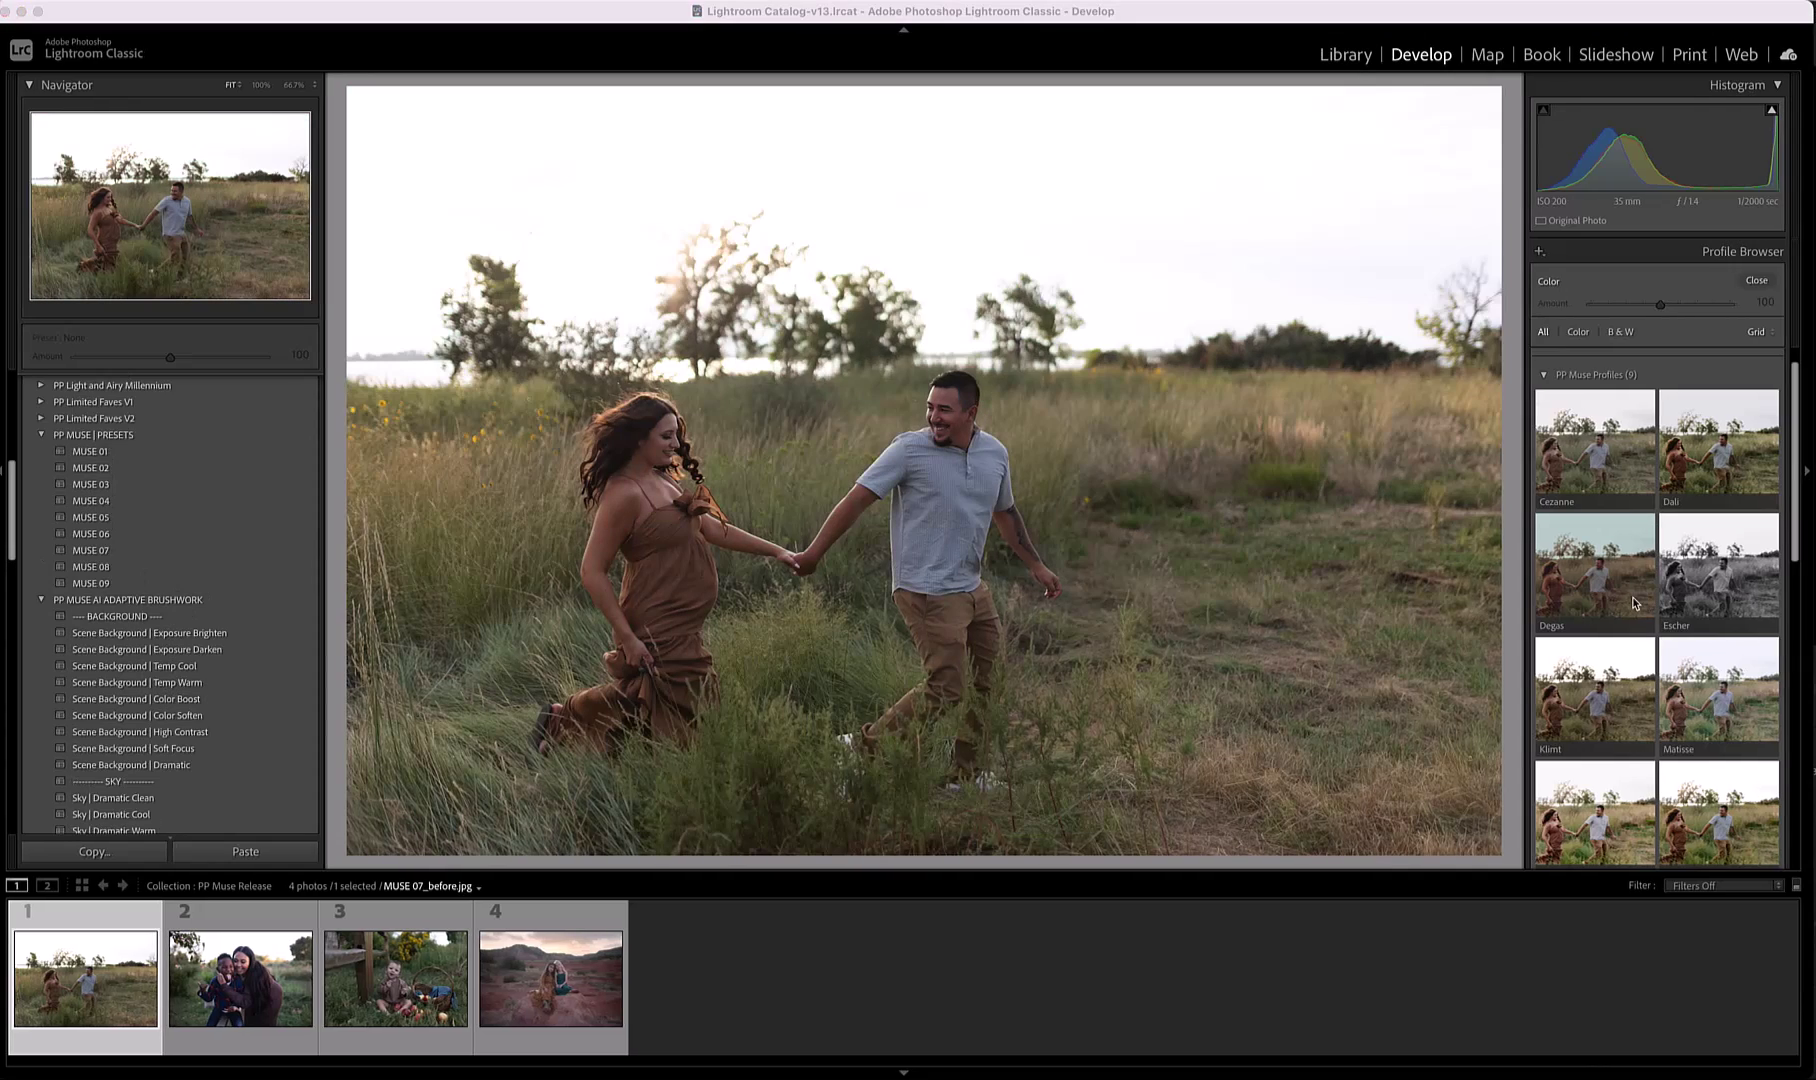
Close the Profile Browser to show the unedited Basic adjustments for MUSE 07_before.jpg.
click(1754, 280)
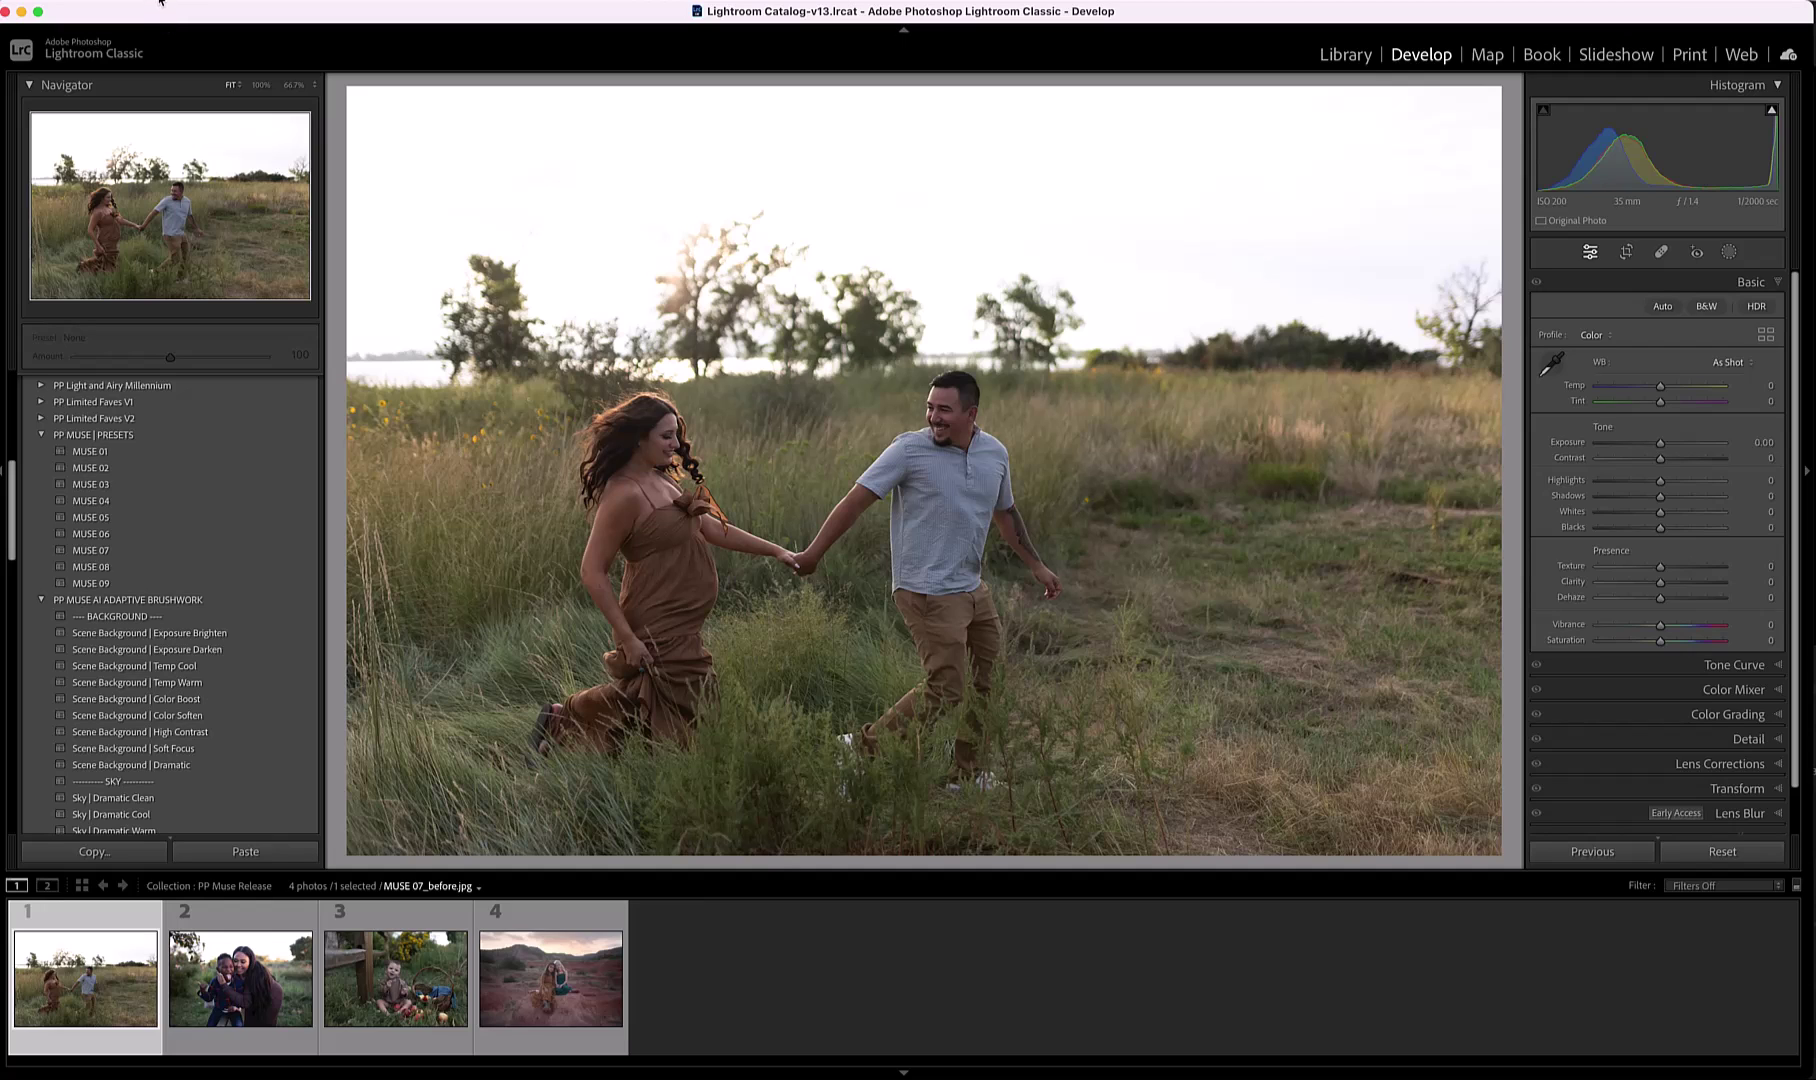
click(160, 1)
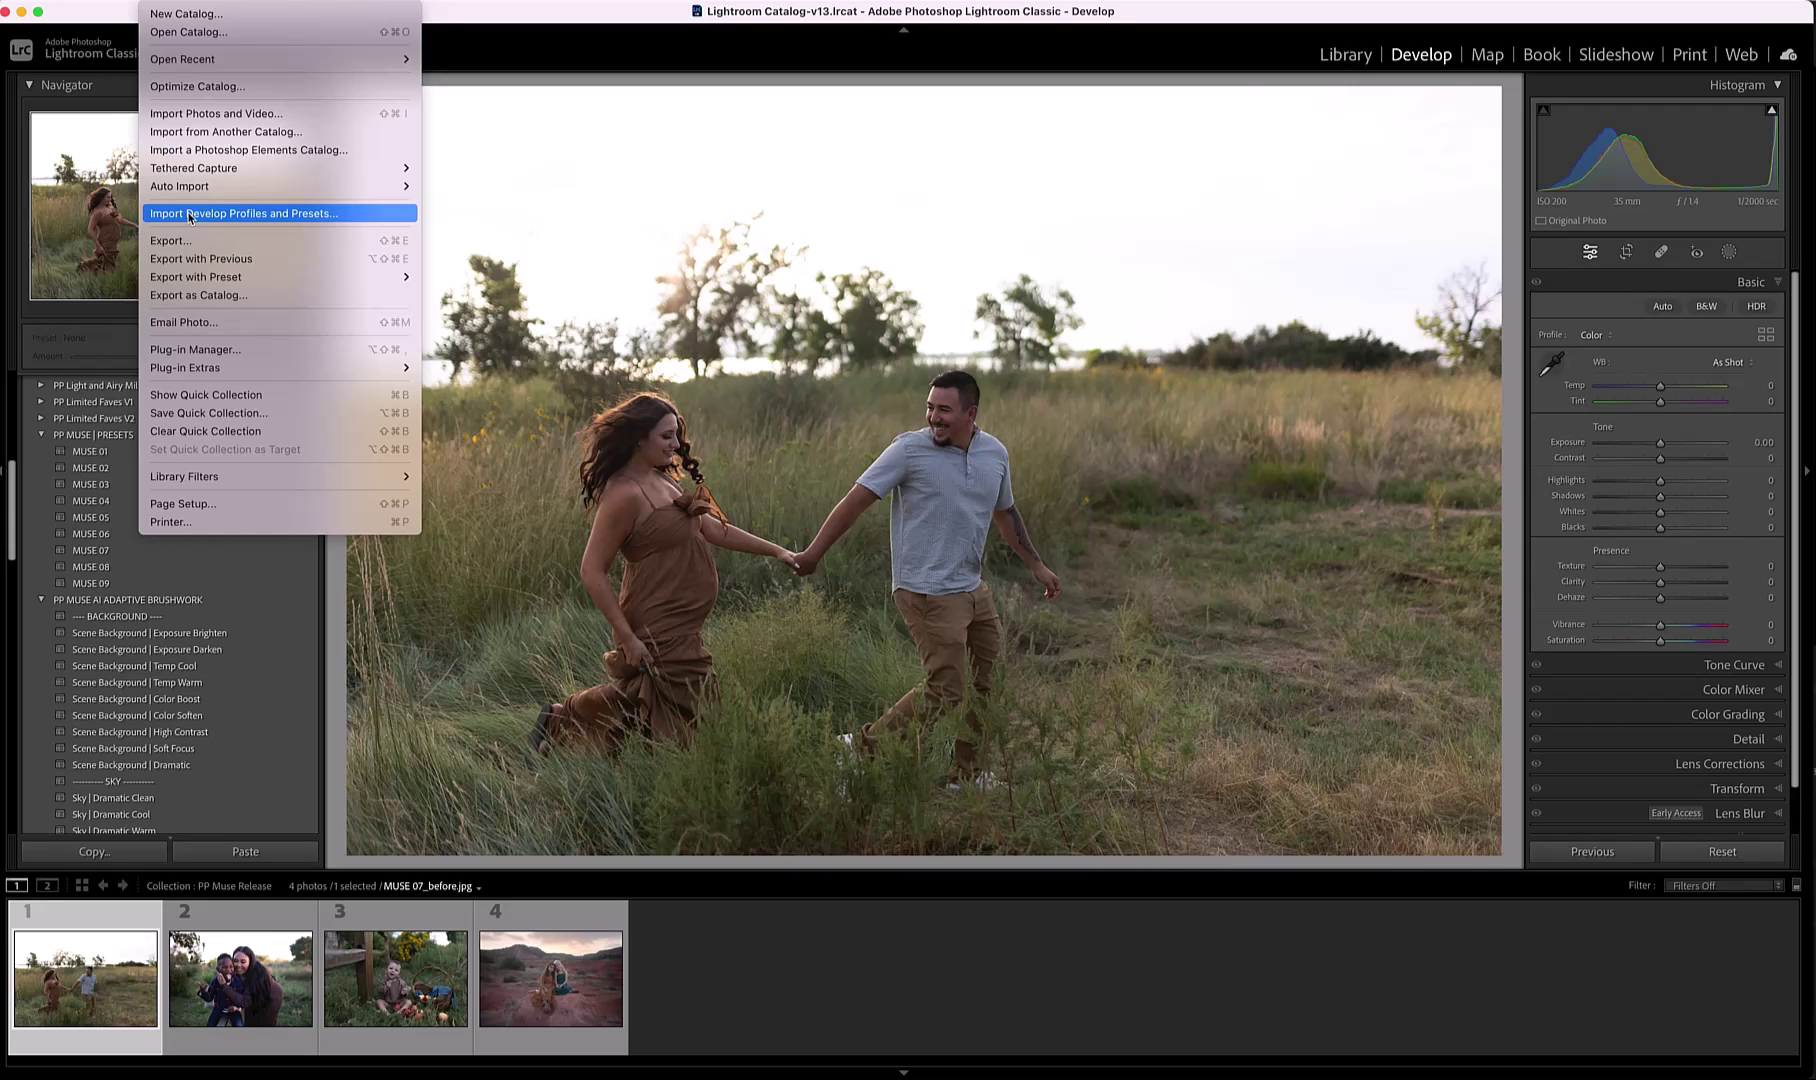
click(253, 214)
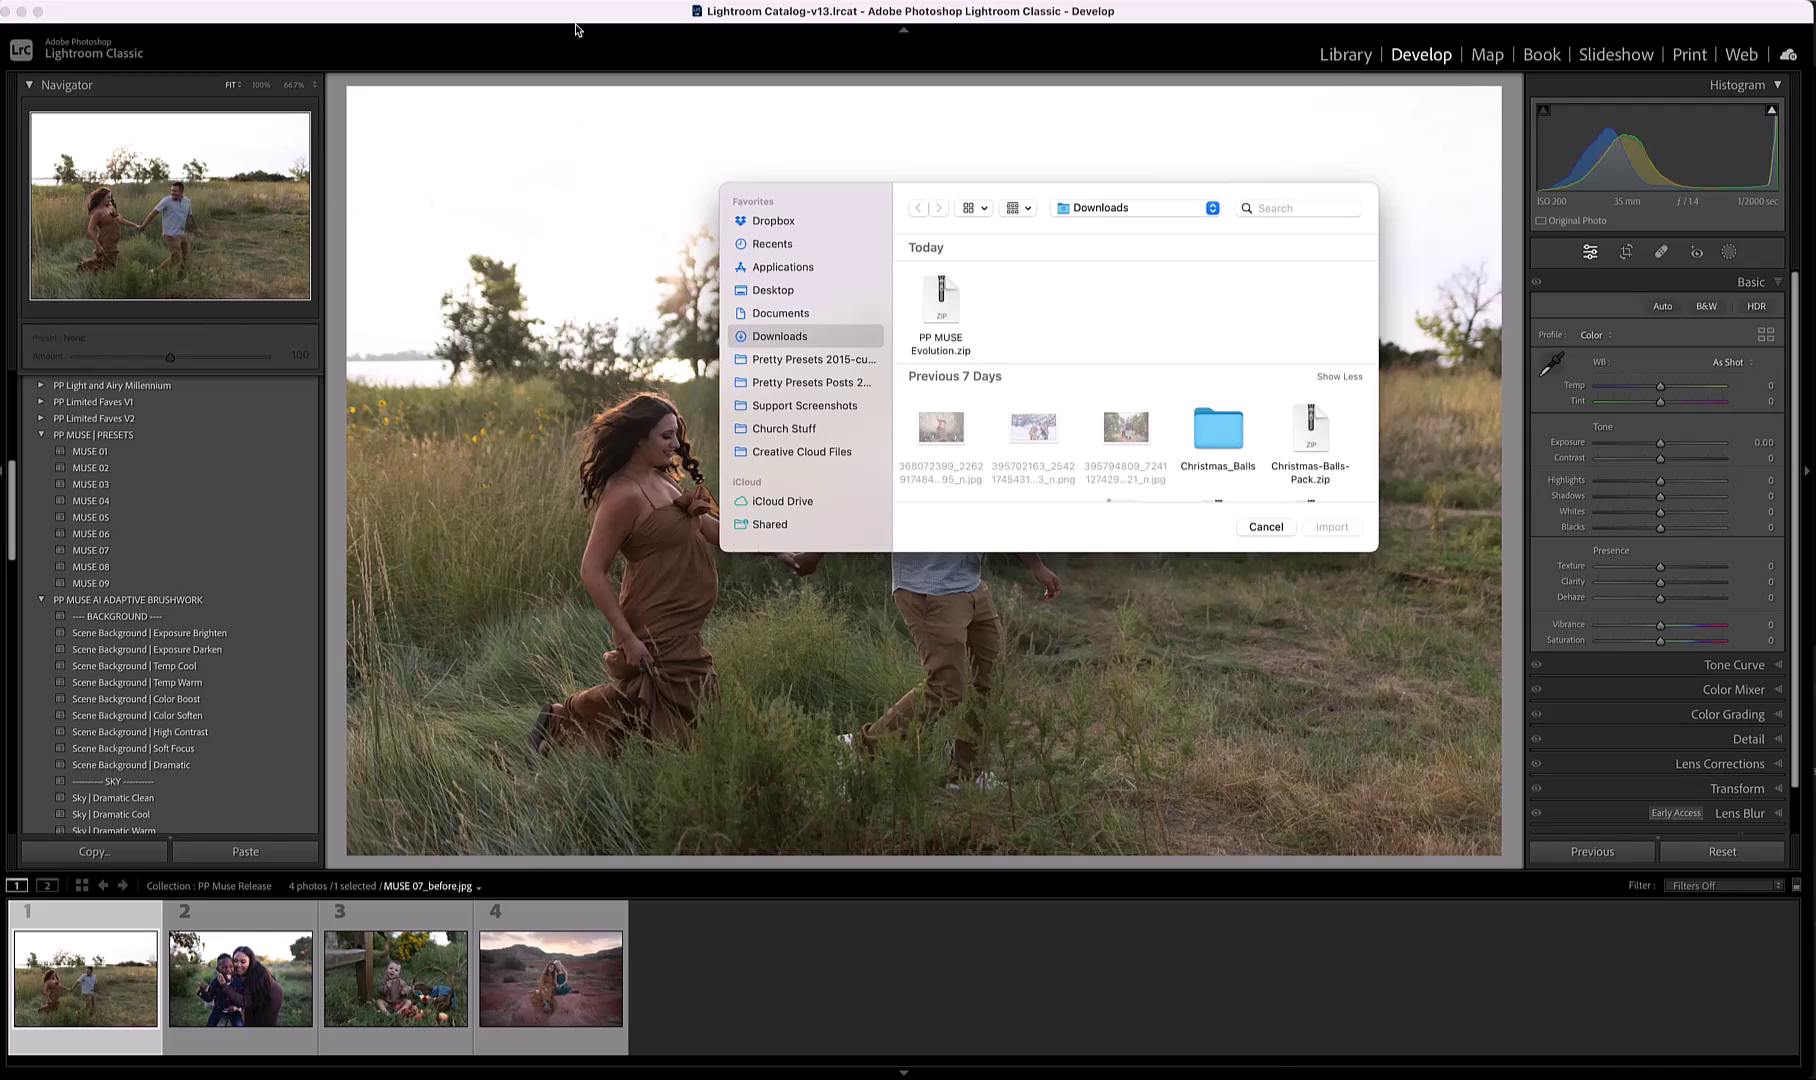
click(945, 307)
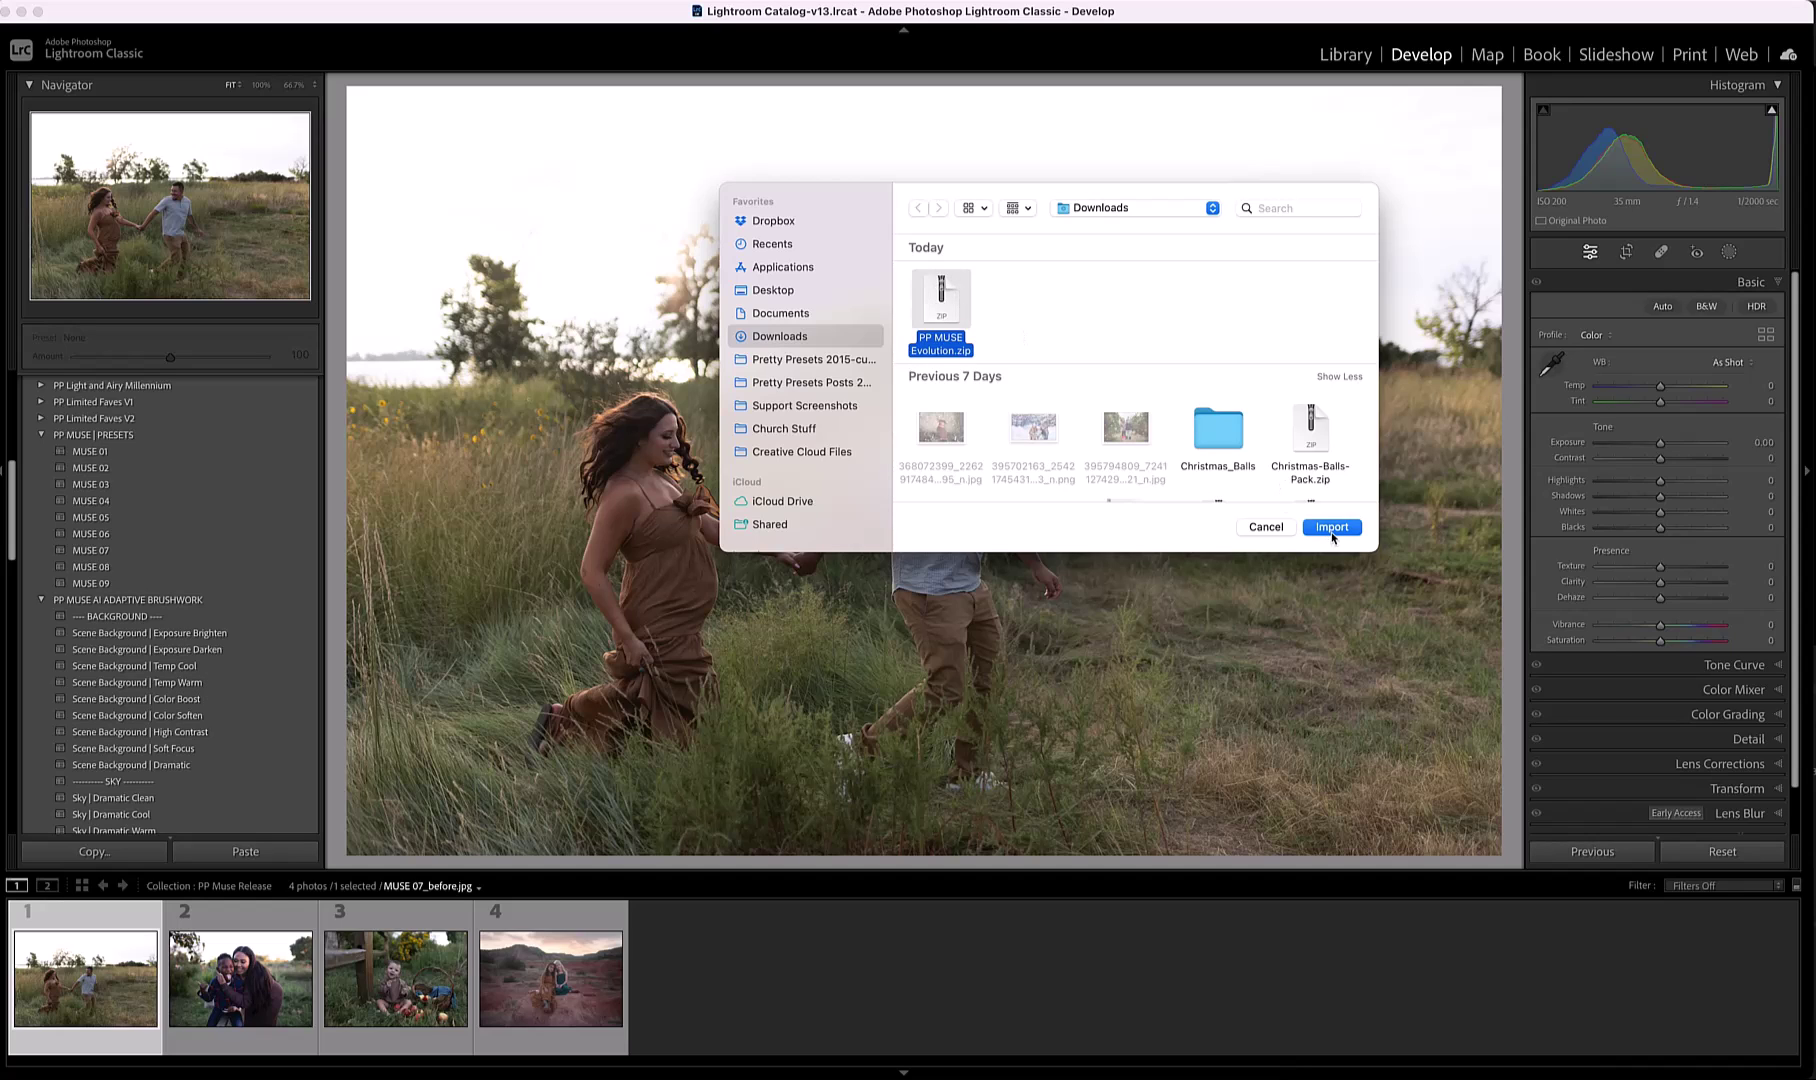
click(1264, 528)
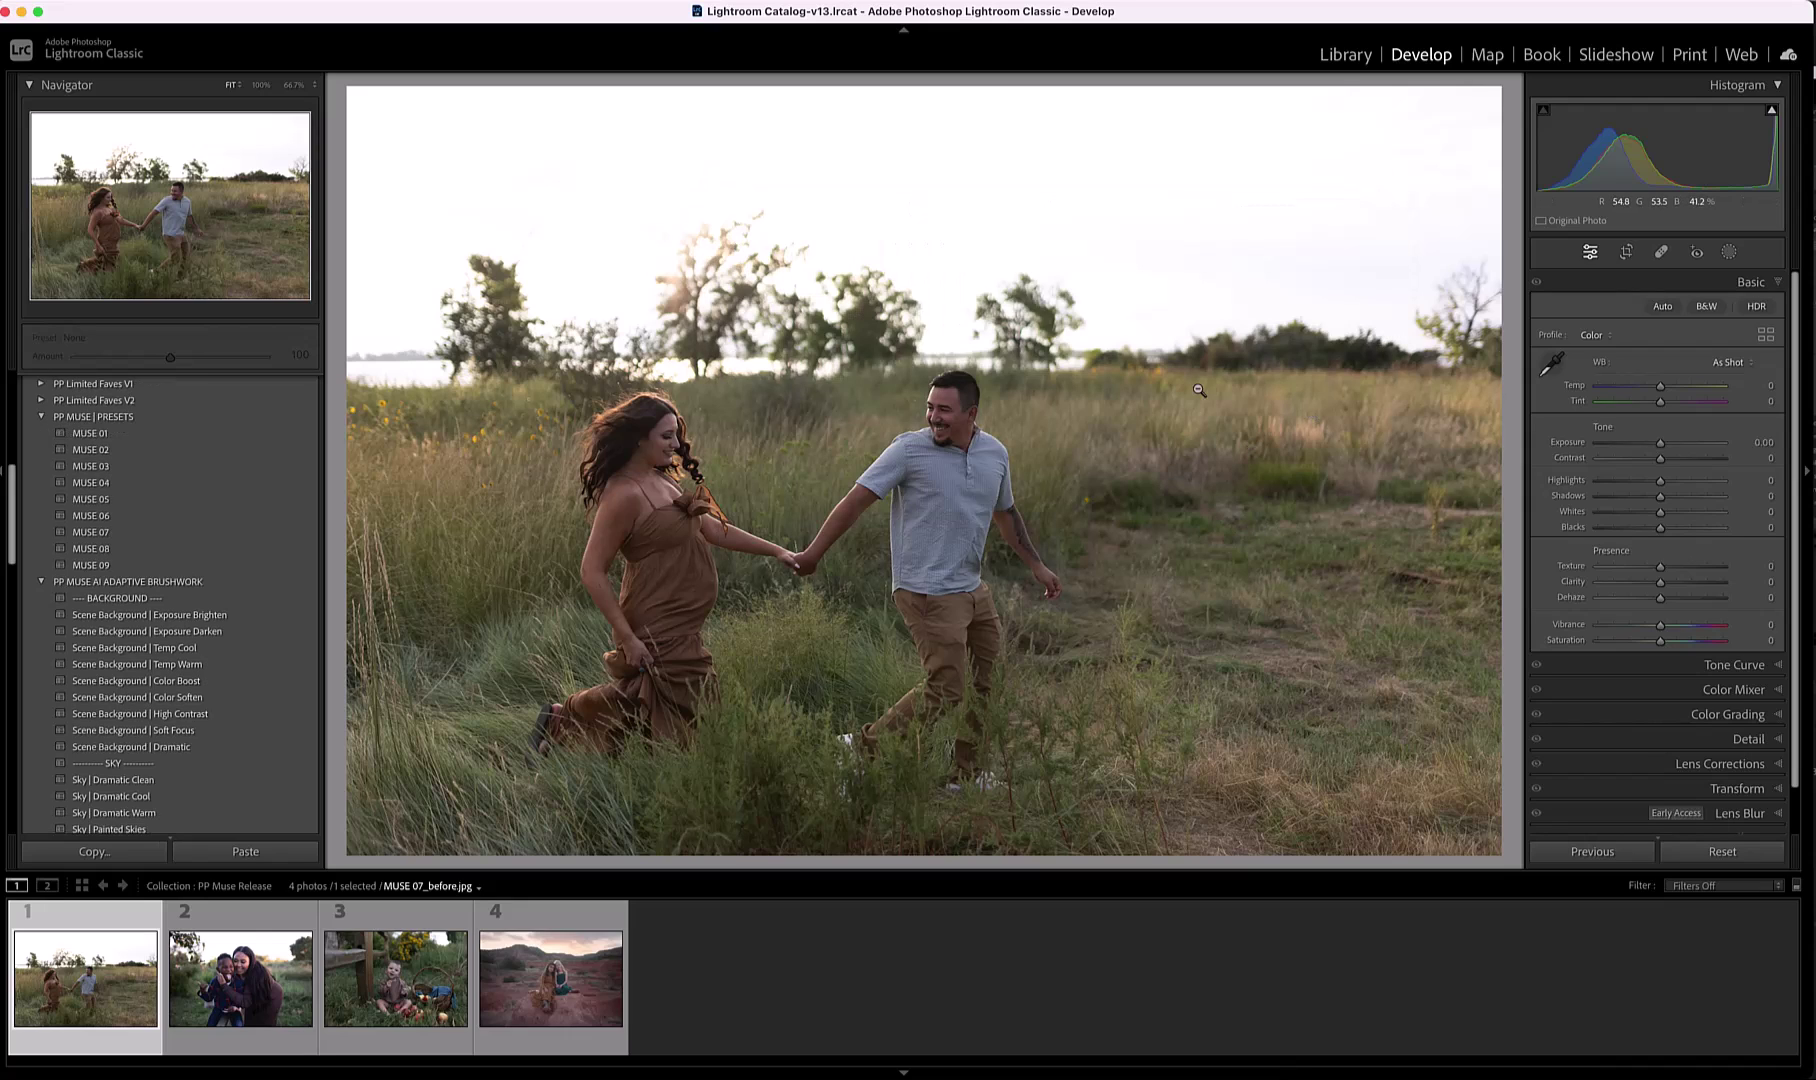
scroll(116, 406, down, 1)
Apply the MUSE 07 preset from the Presets panel and lower its Amount to 95.
click(1766, 336)
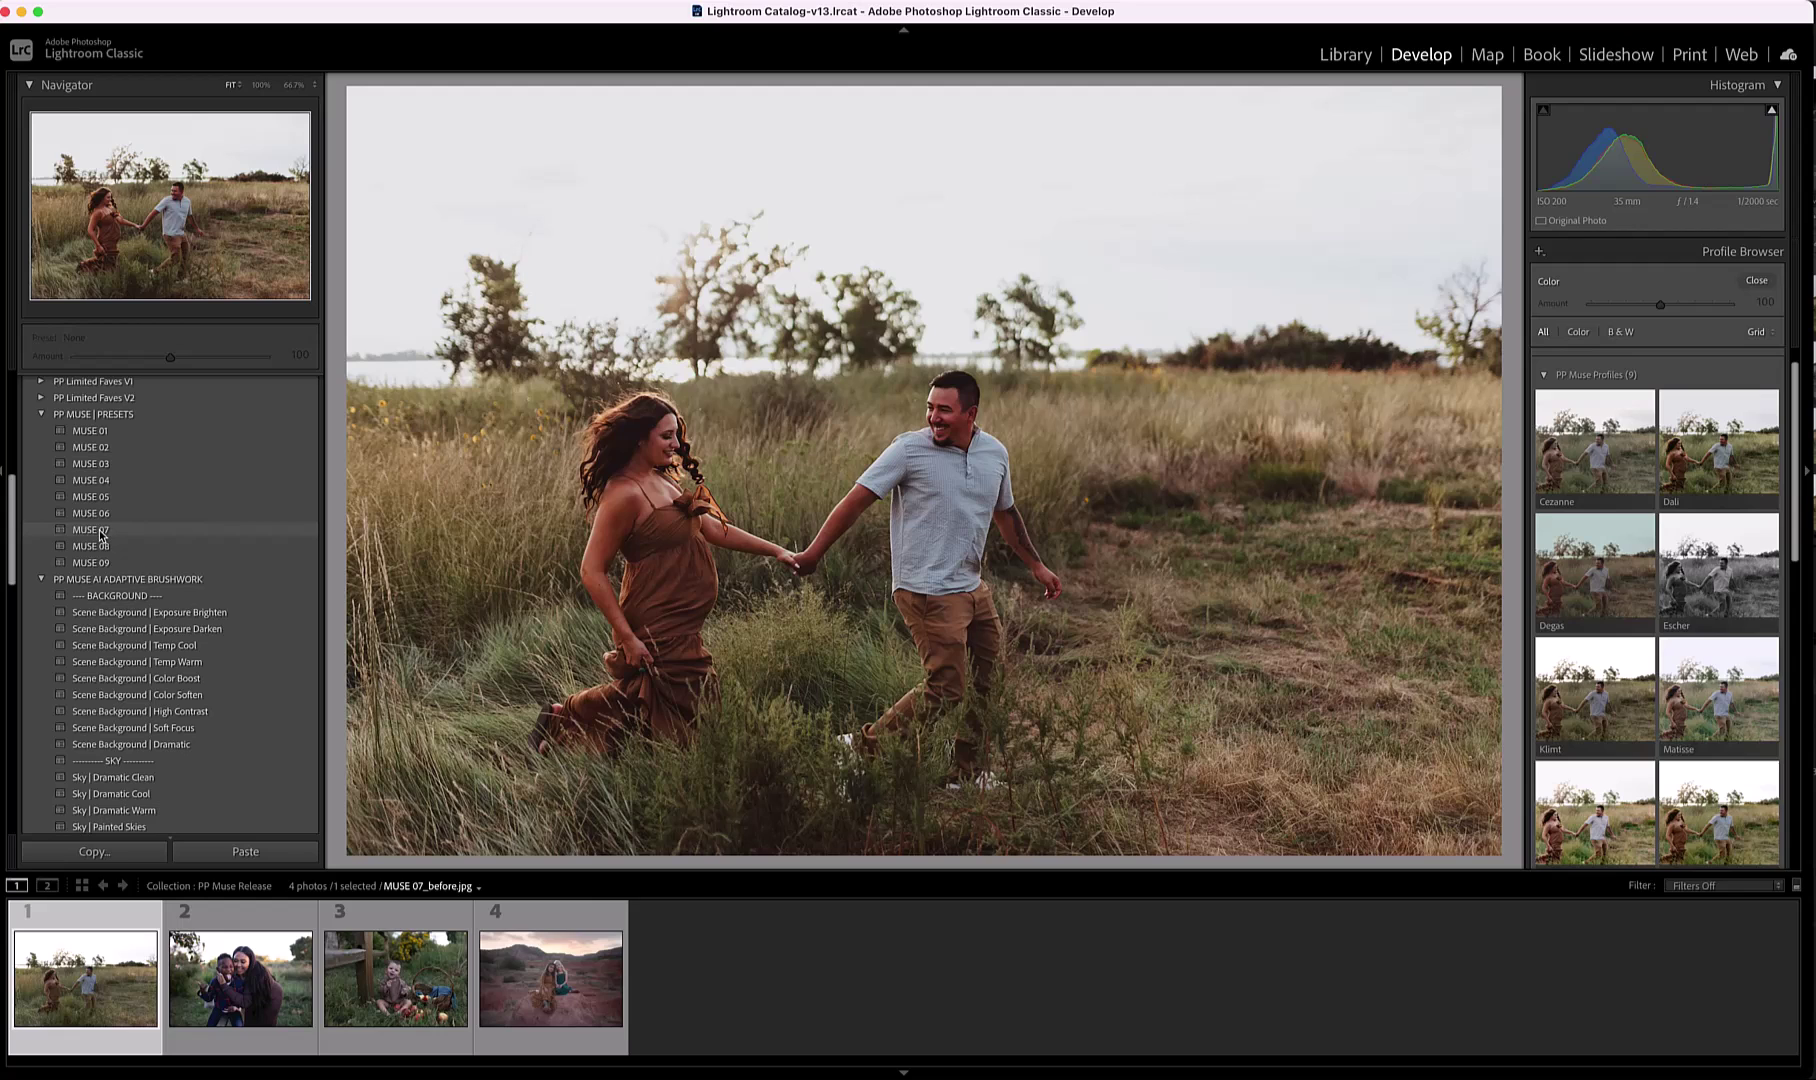
click(101, 533)
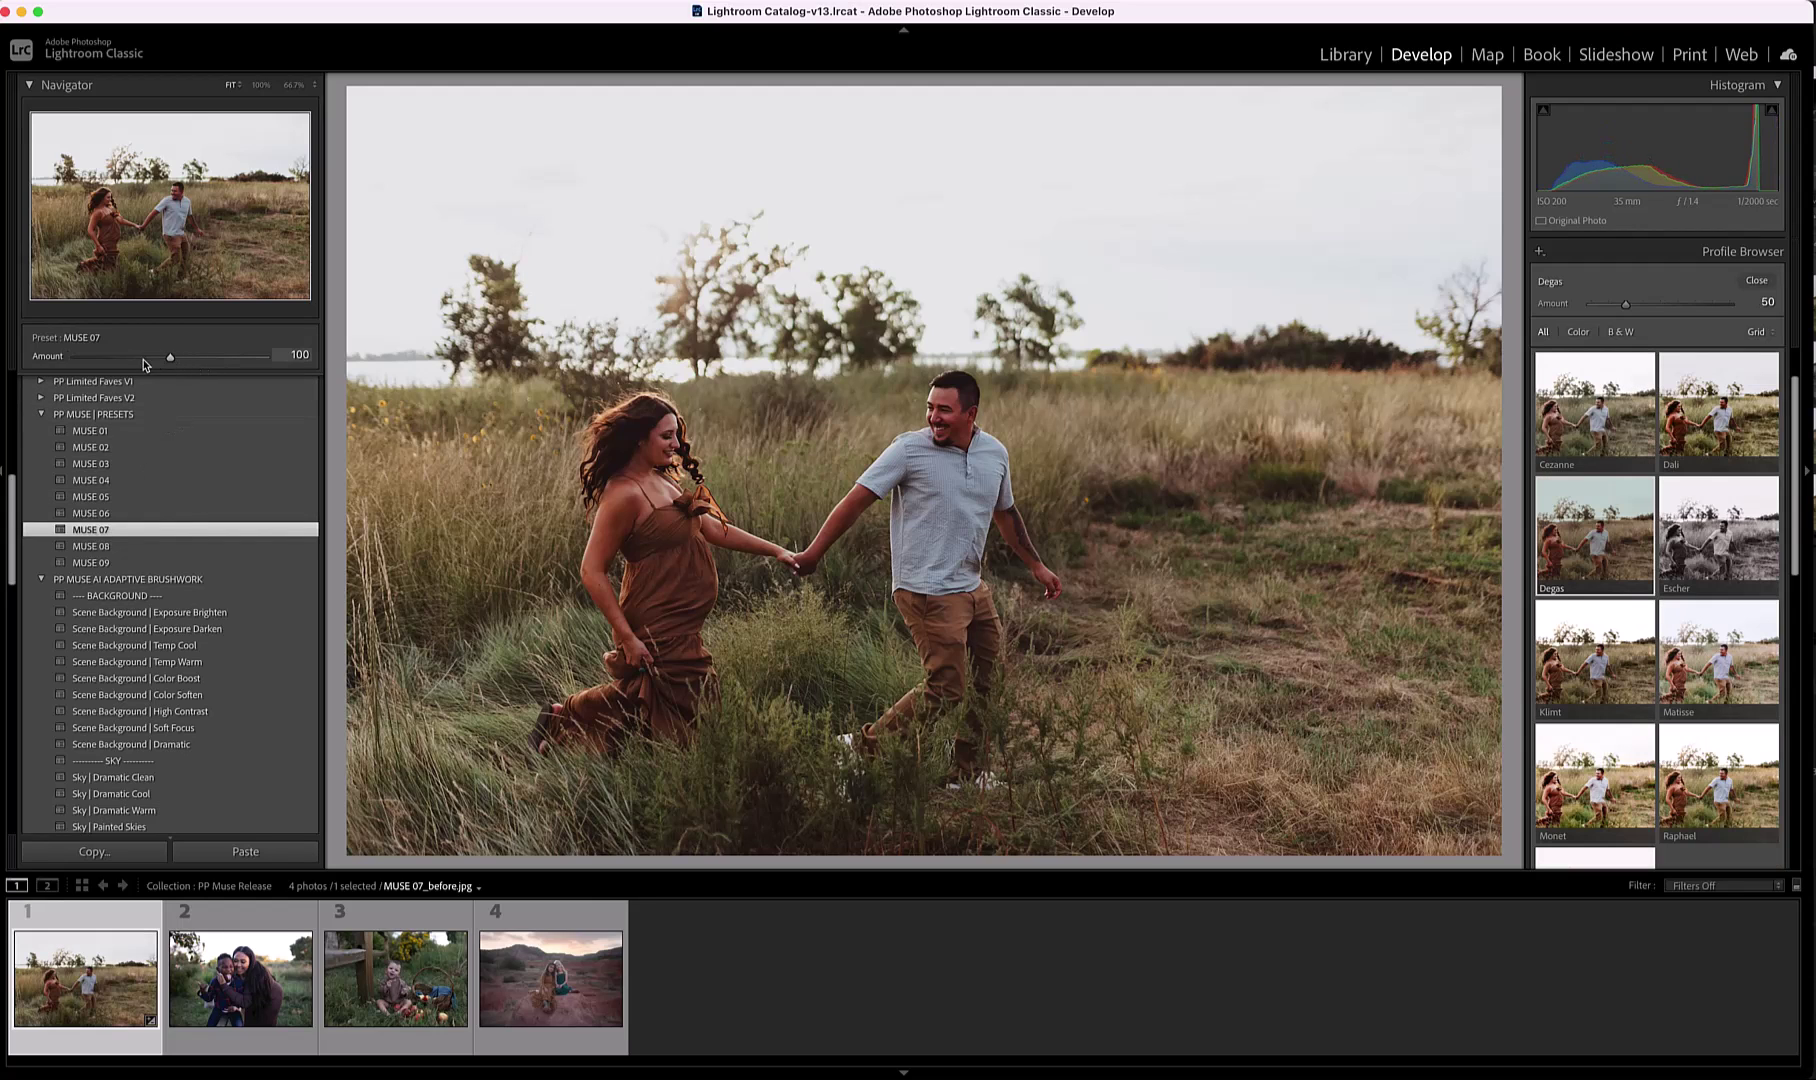
drag(172, 362, 167, 362)
scroll(1595, 420, up, 1)
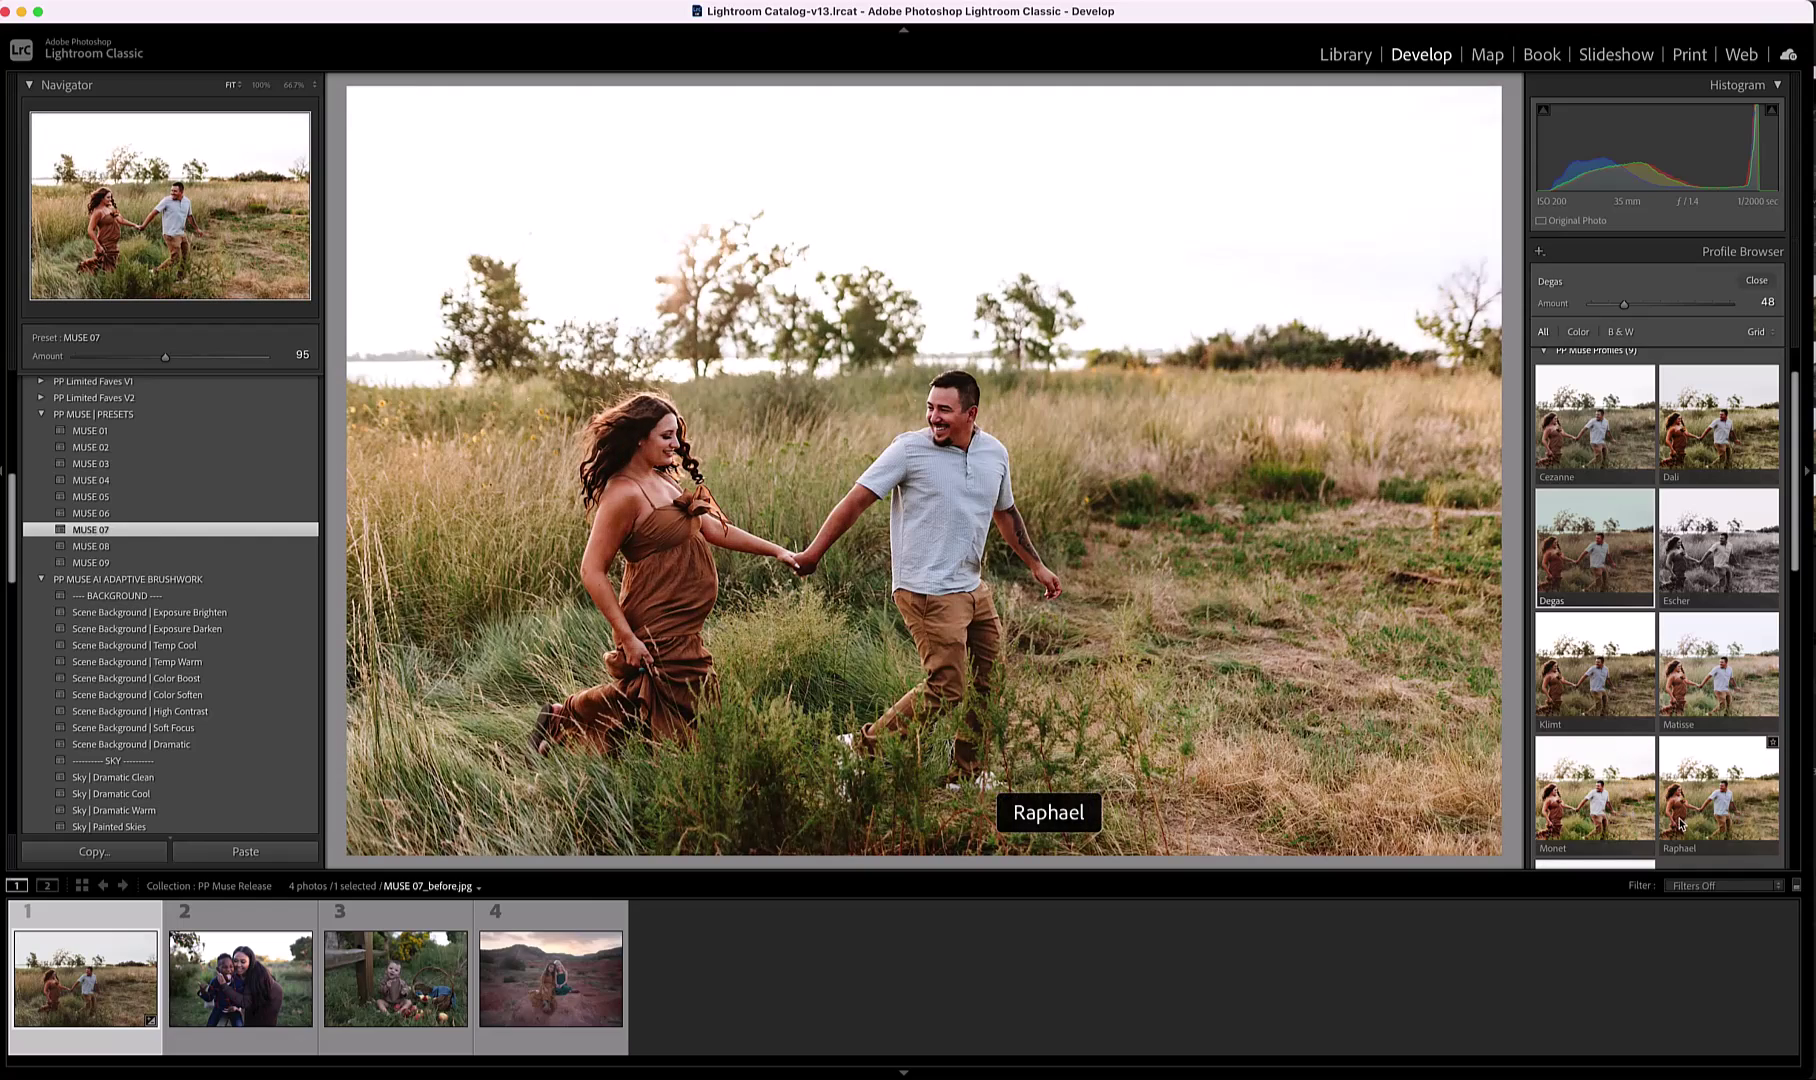
scroll(1681, 825, down, 3)
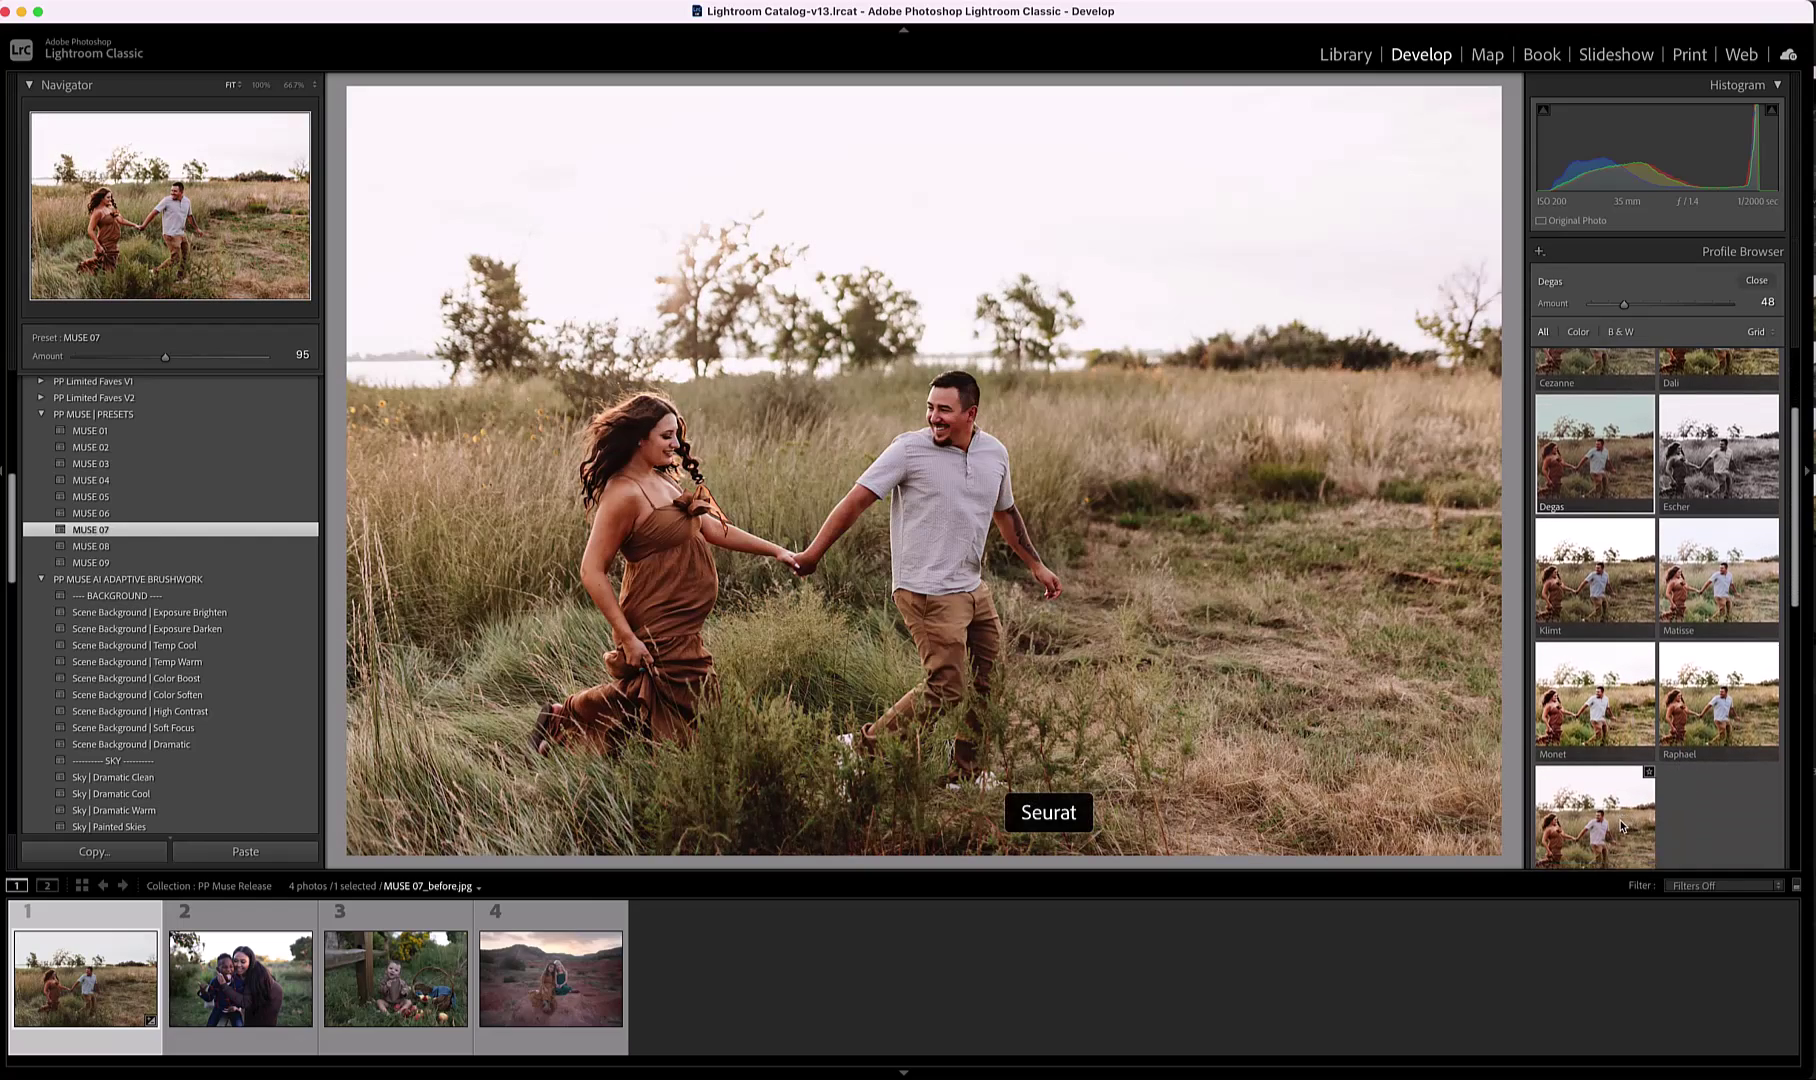
scroll(1622, 826, up, 1)
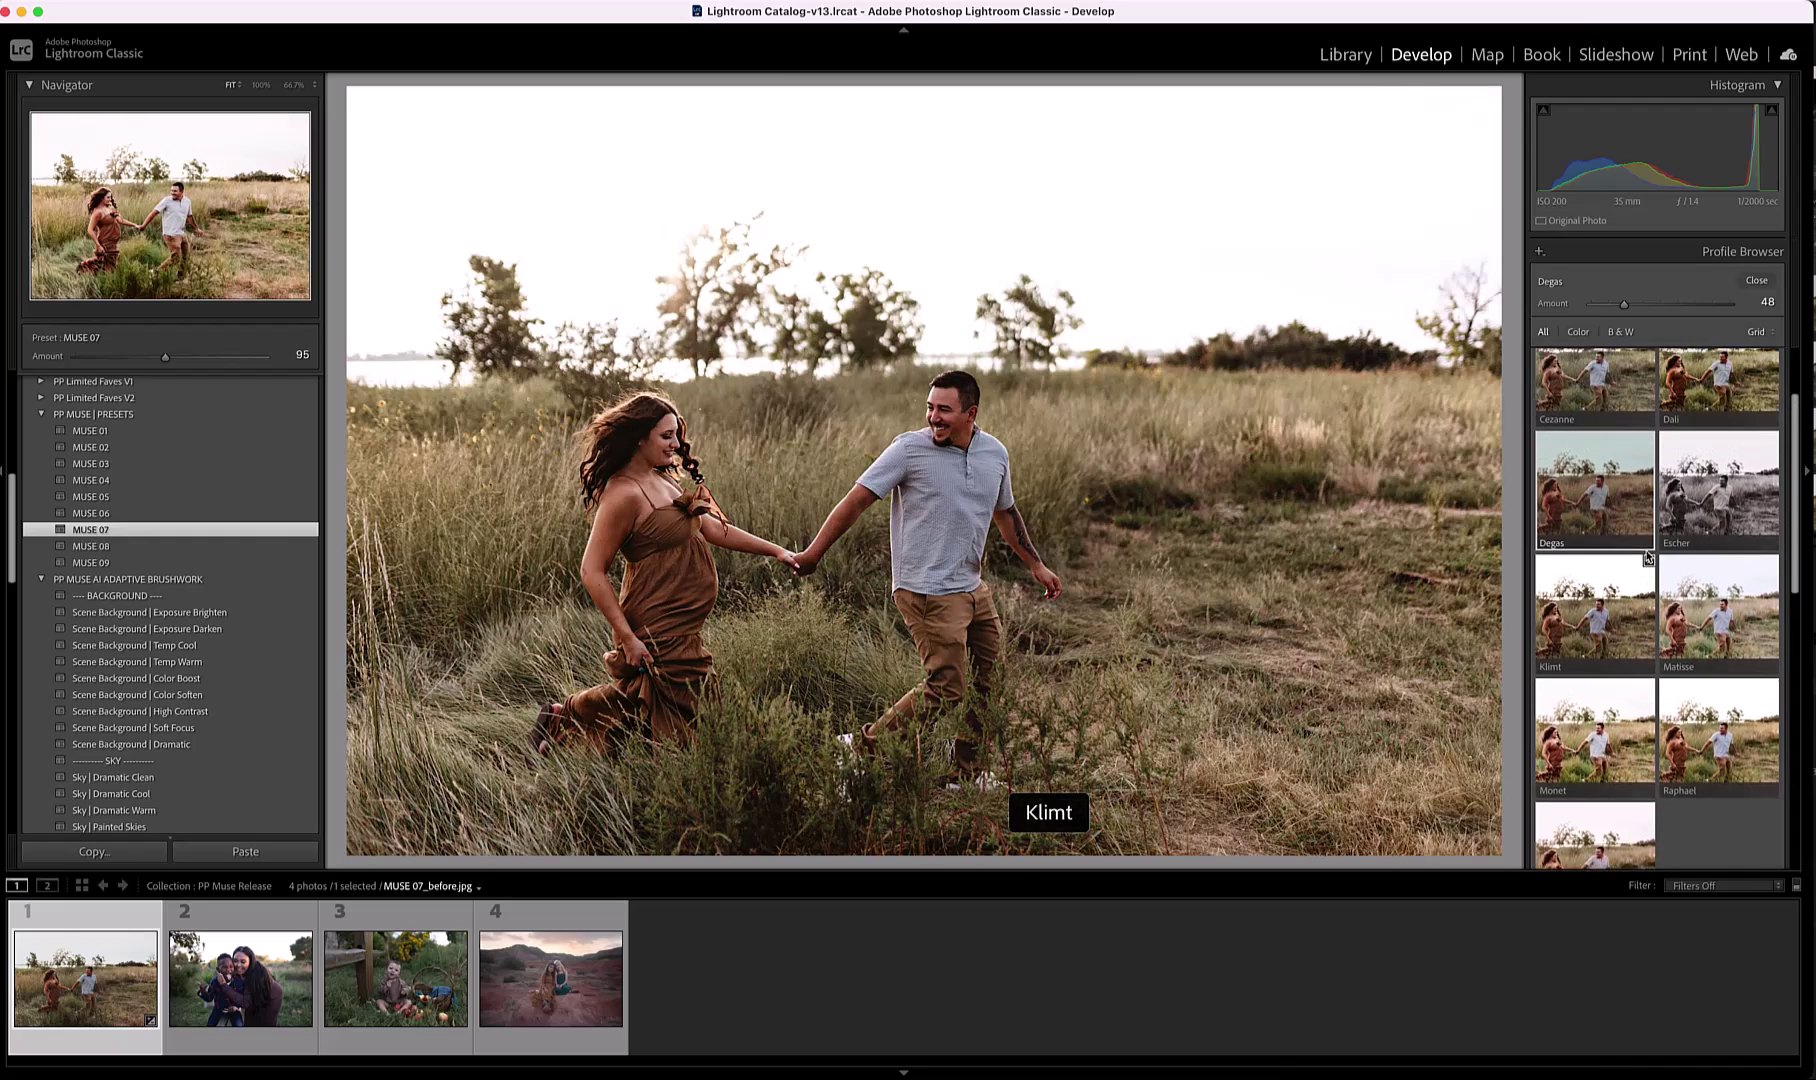
scroll(1648, 558, up, 3)
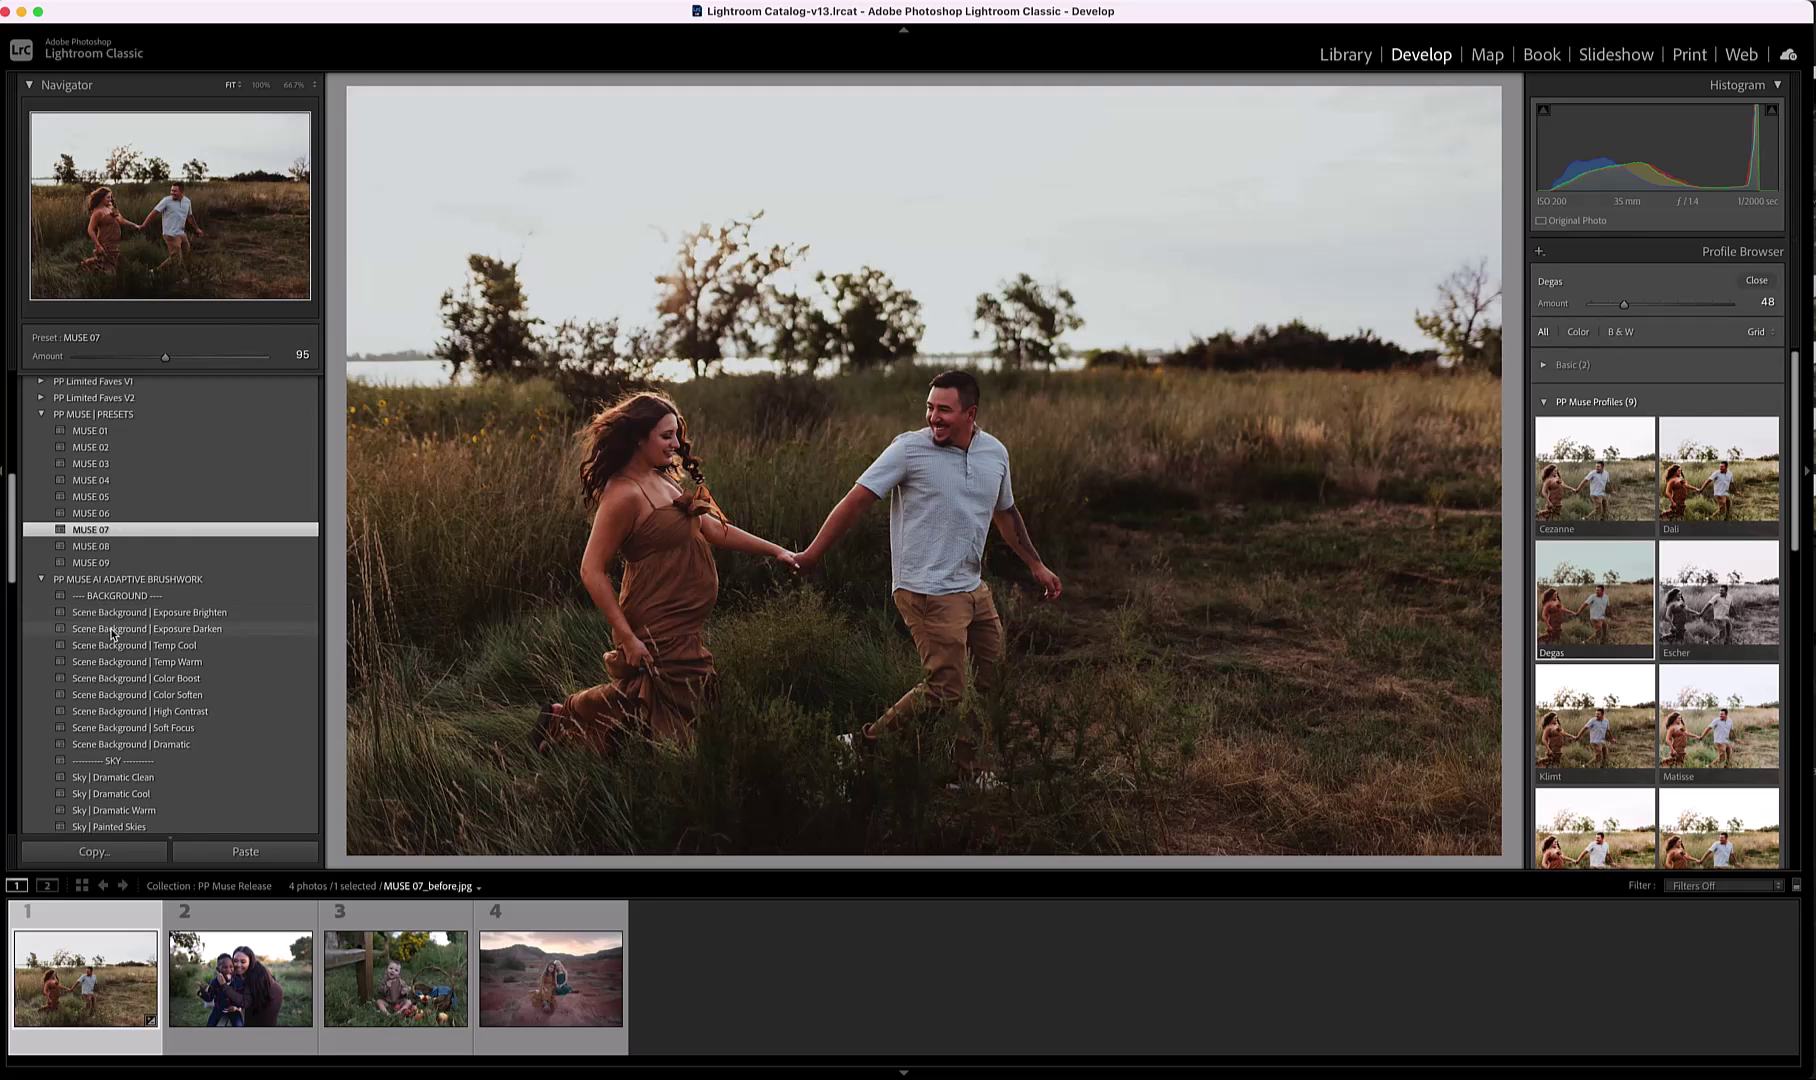
Apply Scene Background Exposure Darken, Color Boost and Soft Focus at reduced amounts, Soft Focus at 28.
click(112, 632)
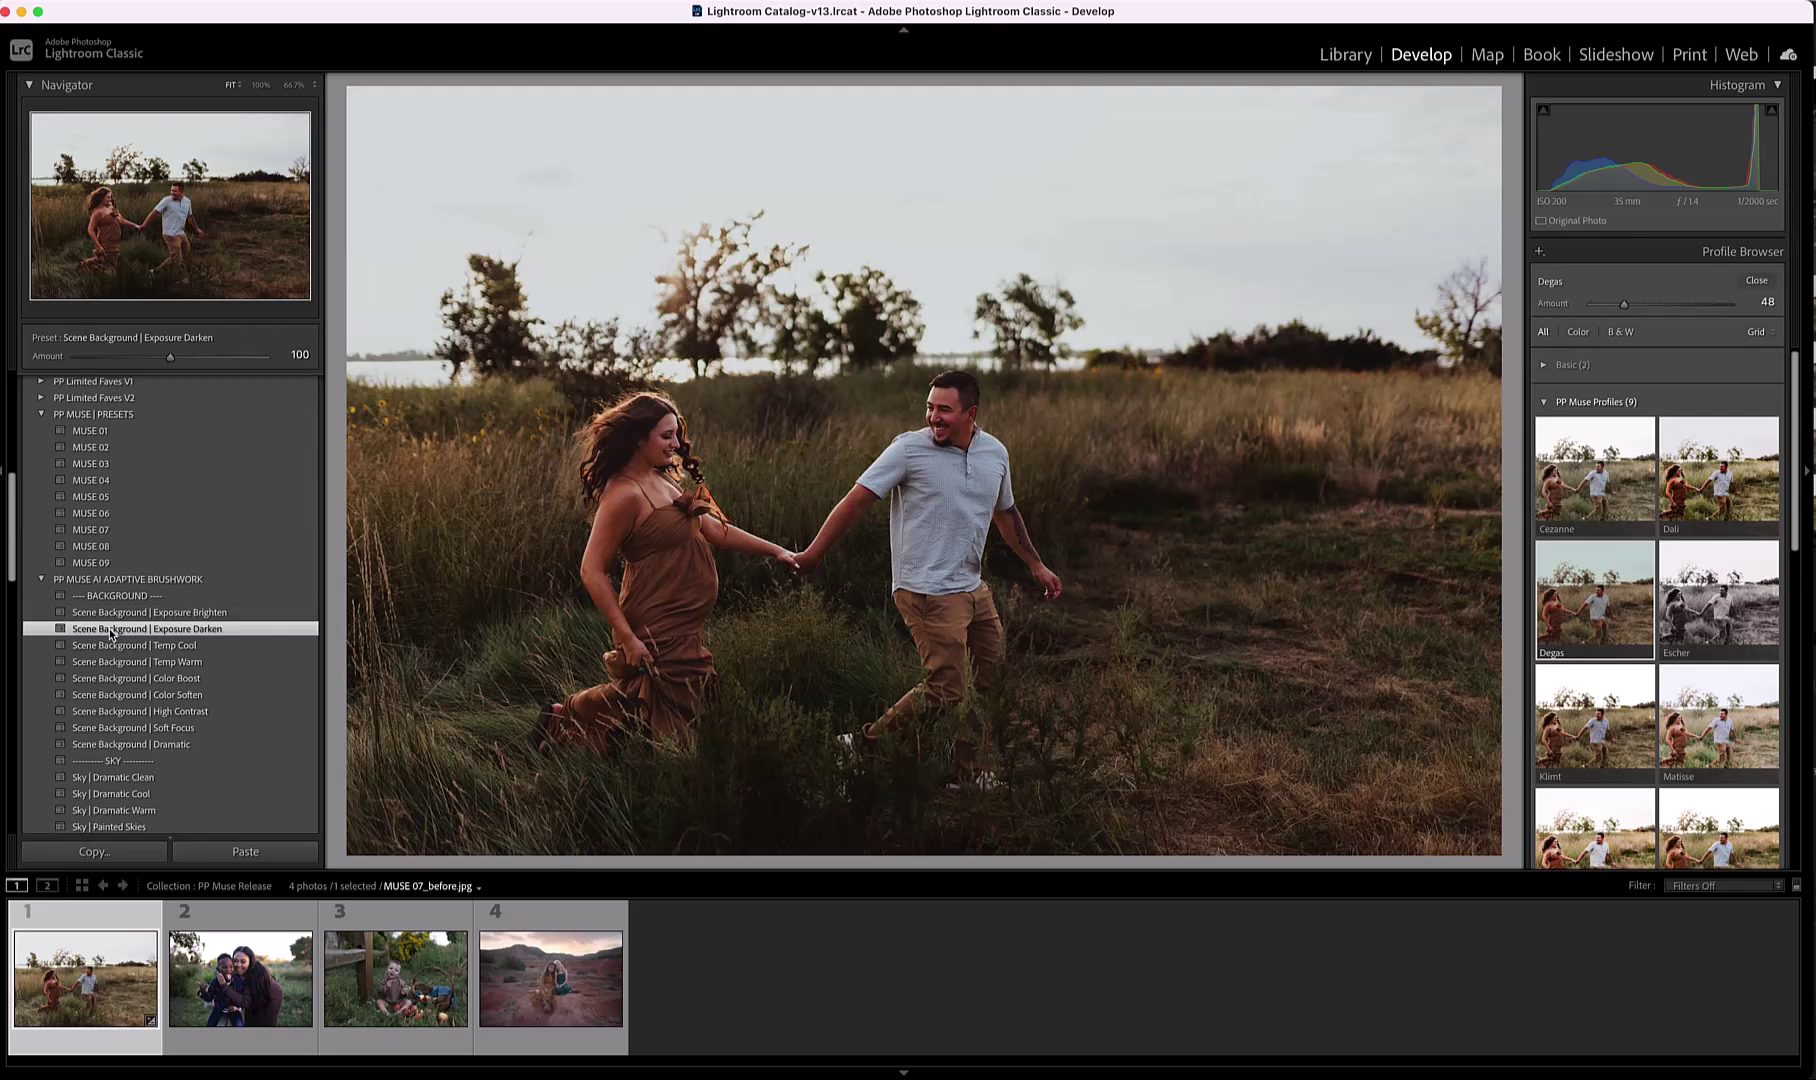
drag(170, 362, 104, 361)
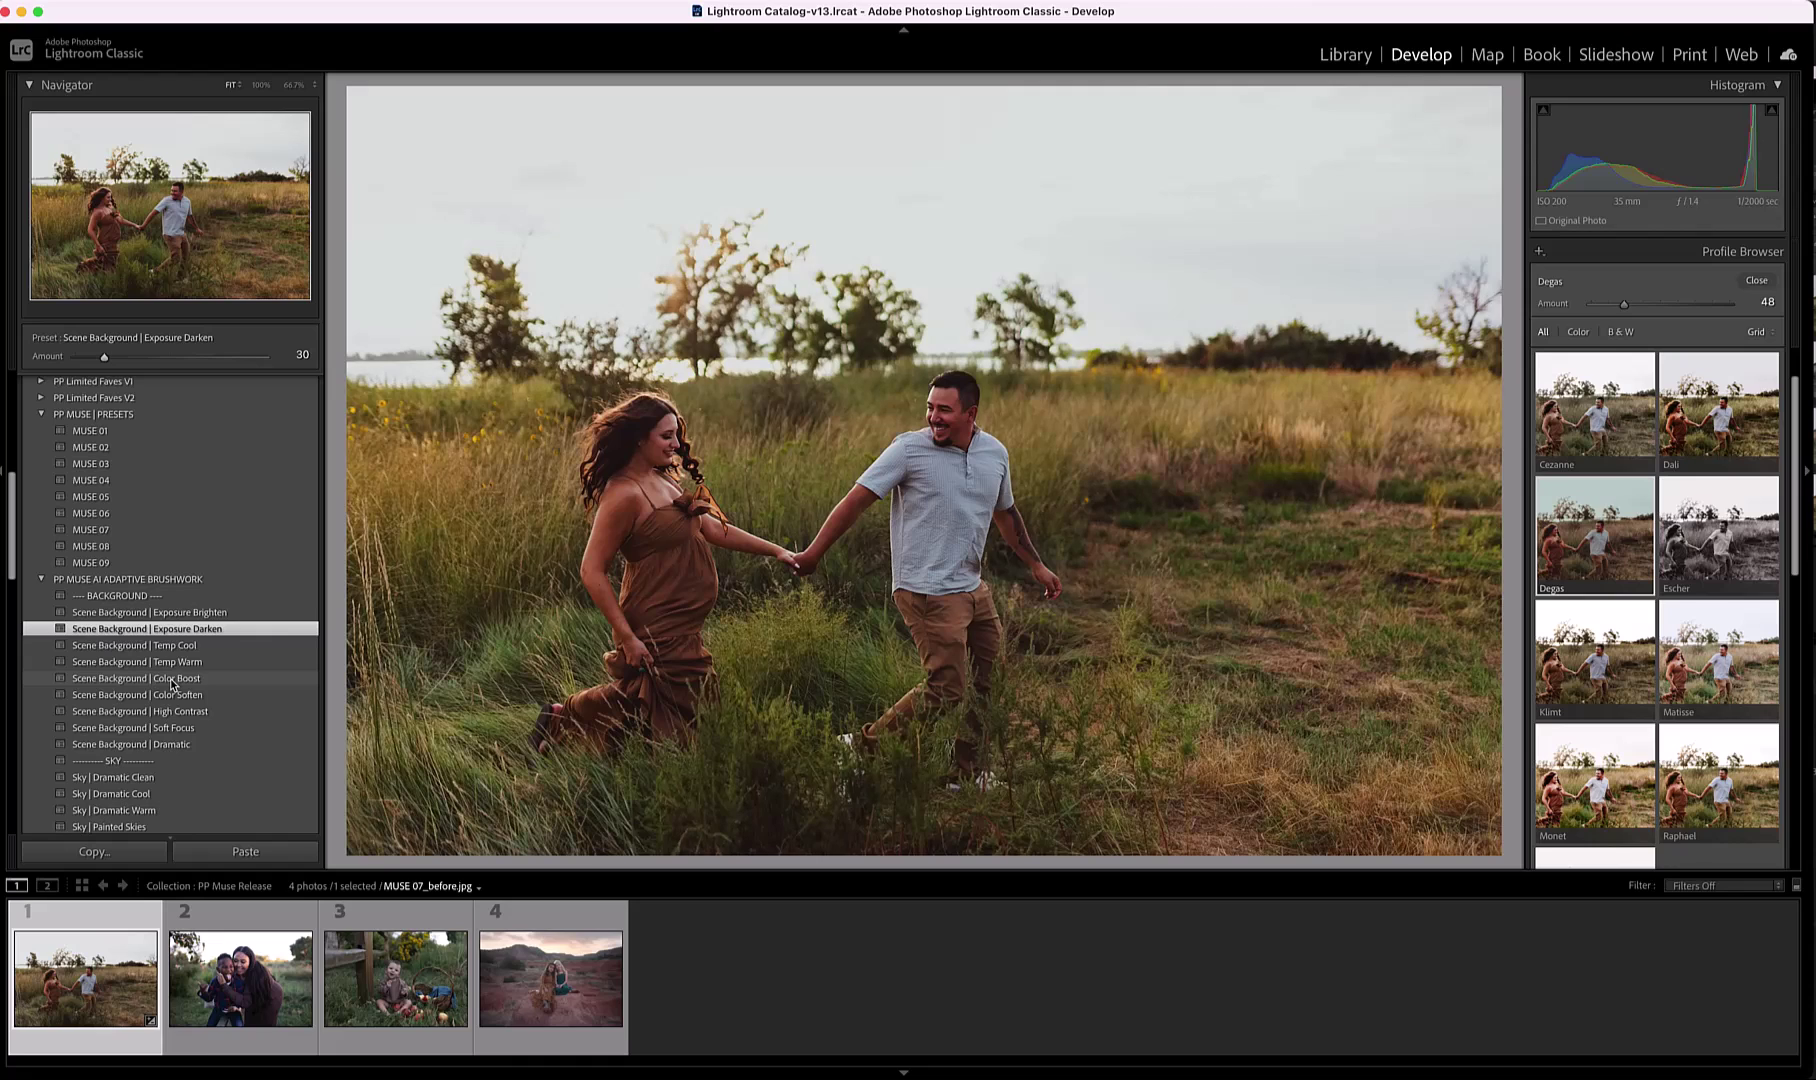
click(172, 680)
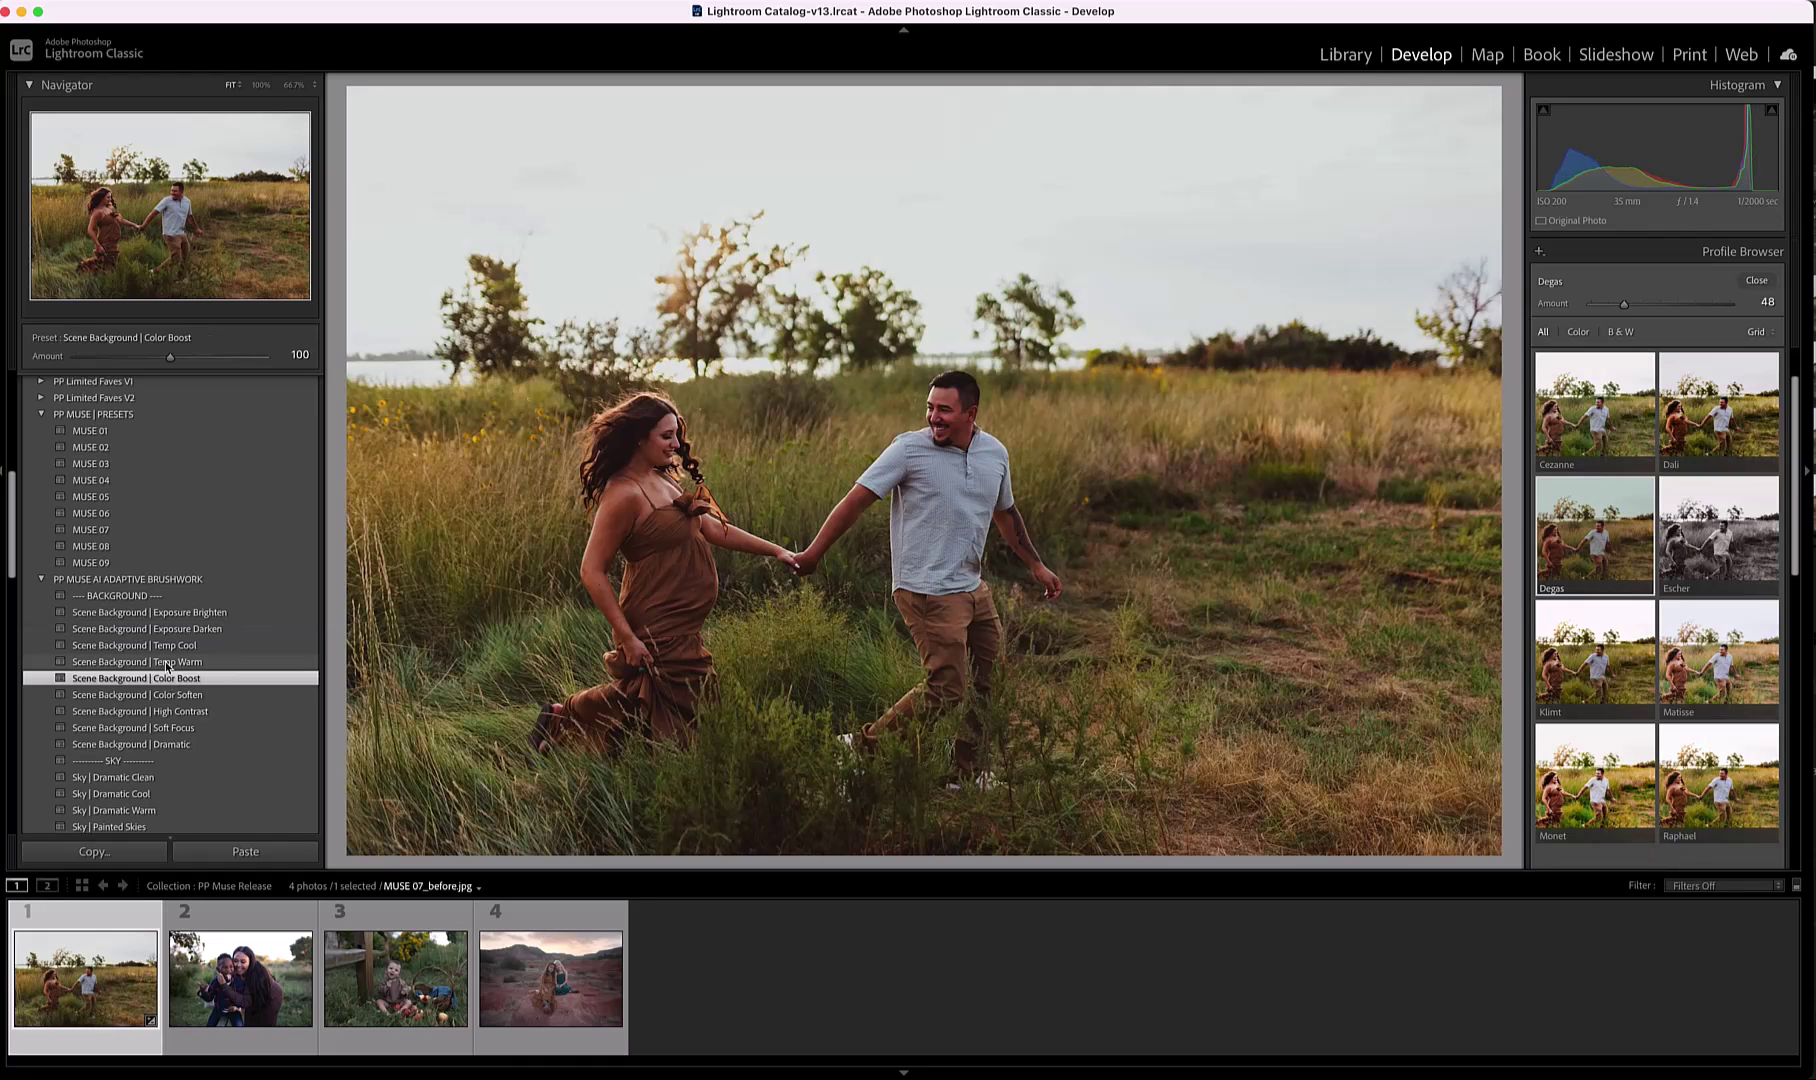
drag(170, 360, 126, 362)
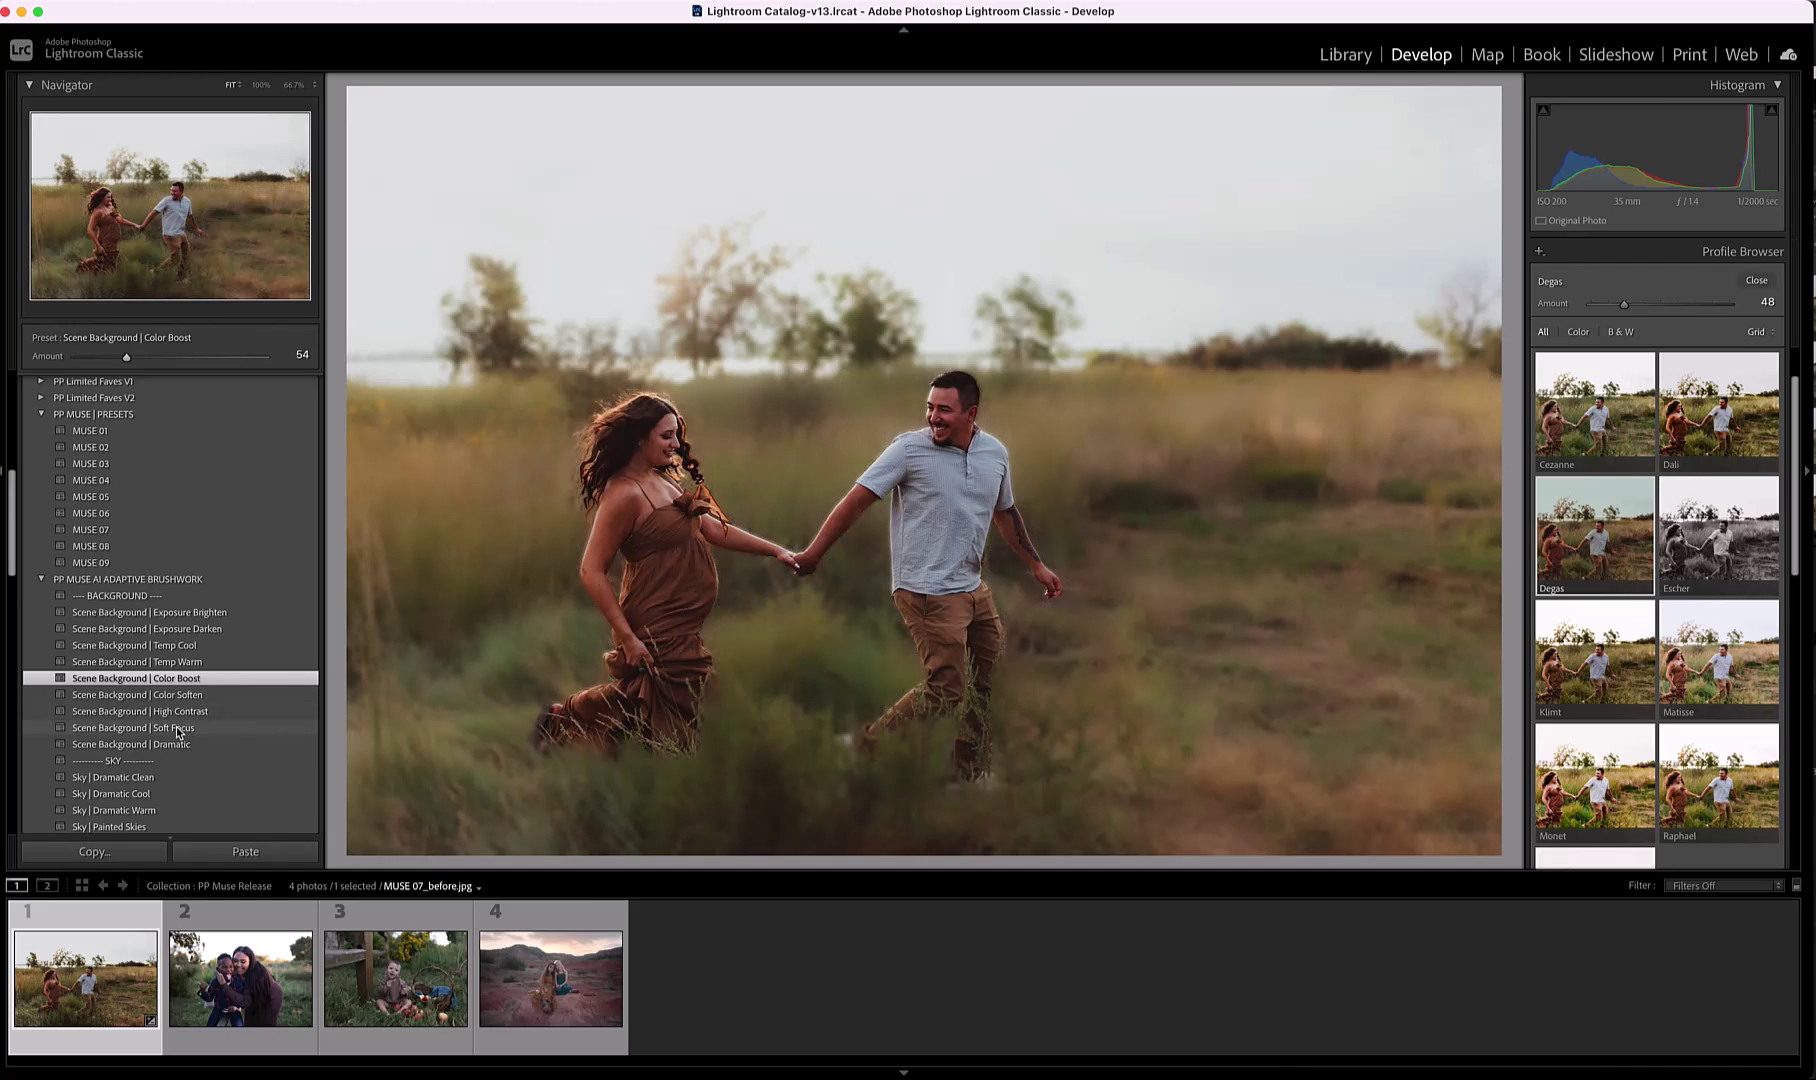
click(181, 736)
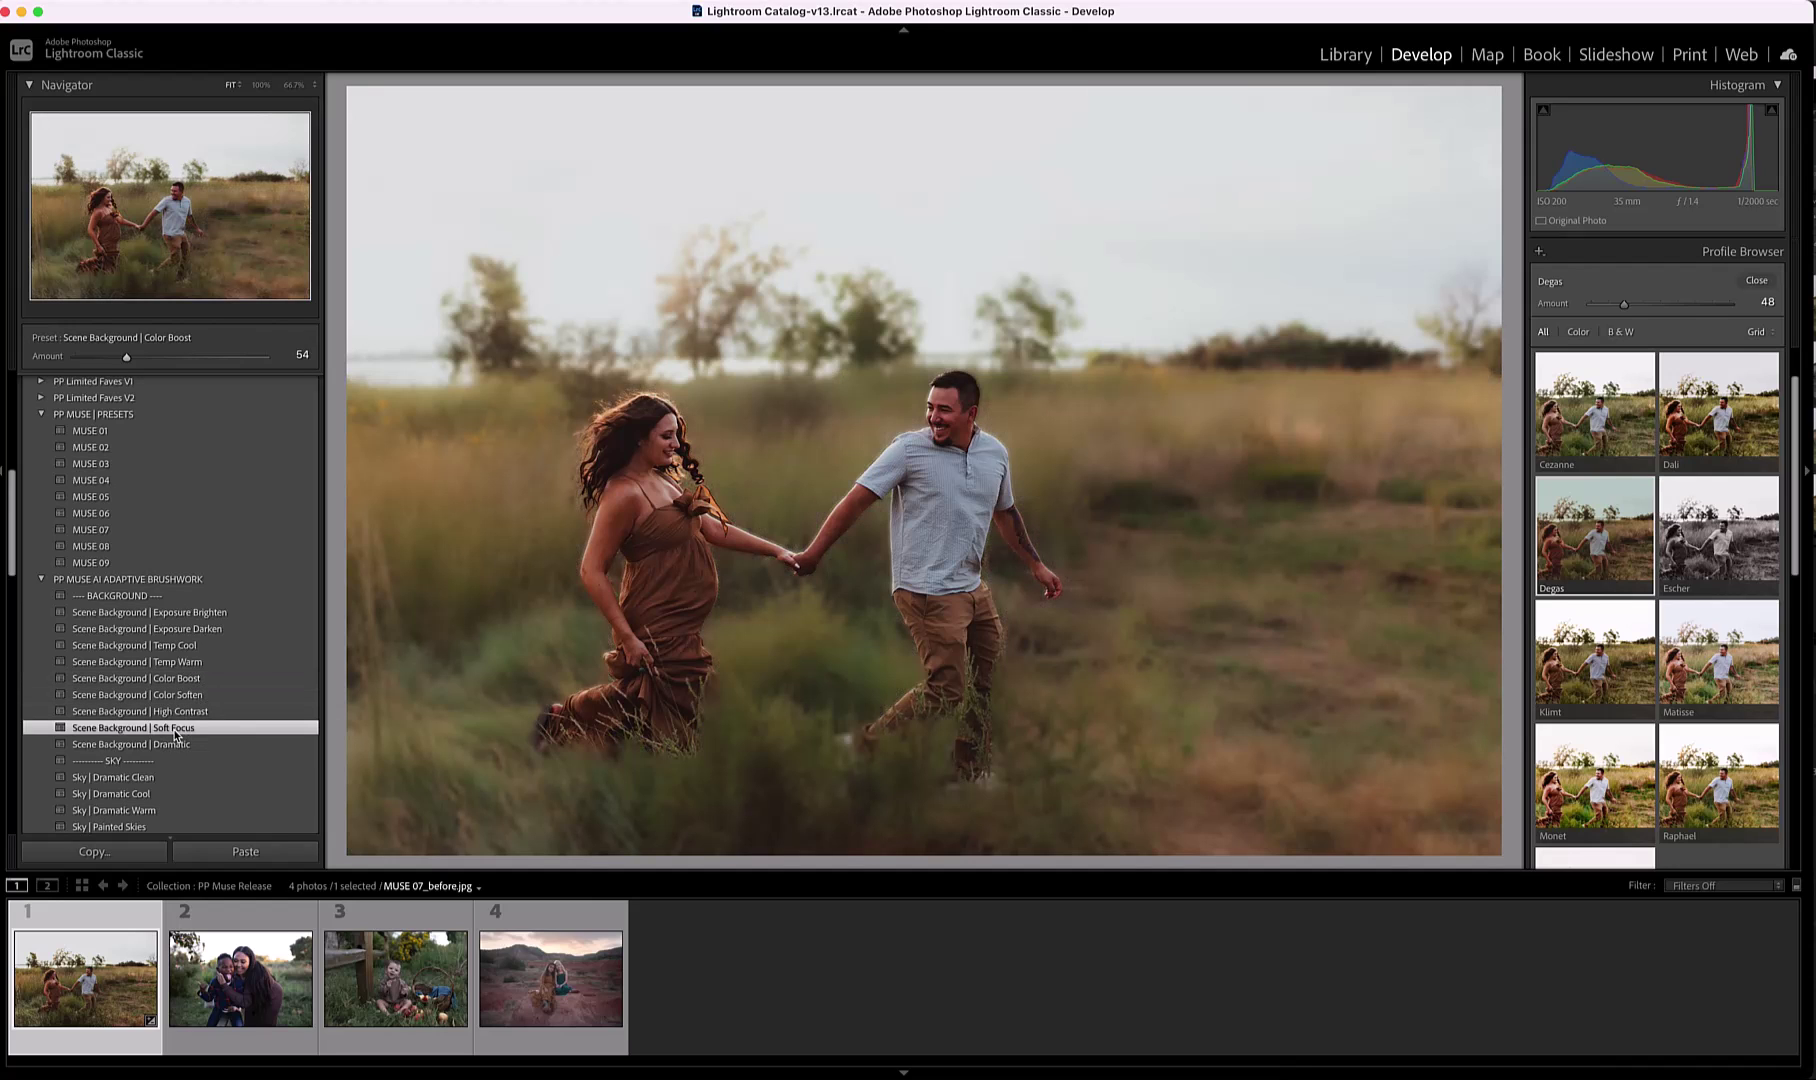
drag(170, 361, 104, 362)
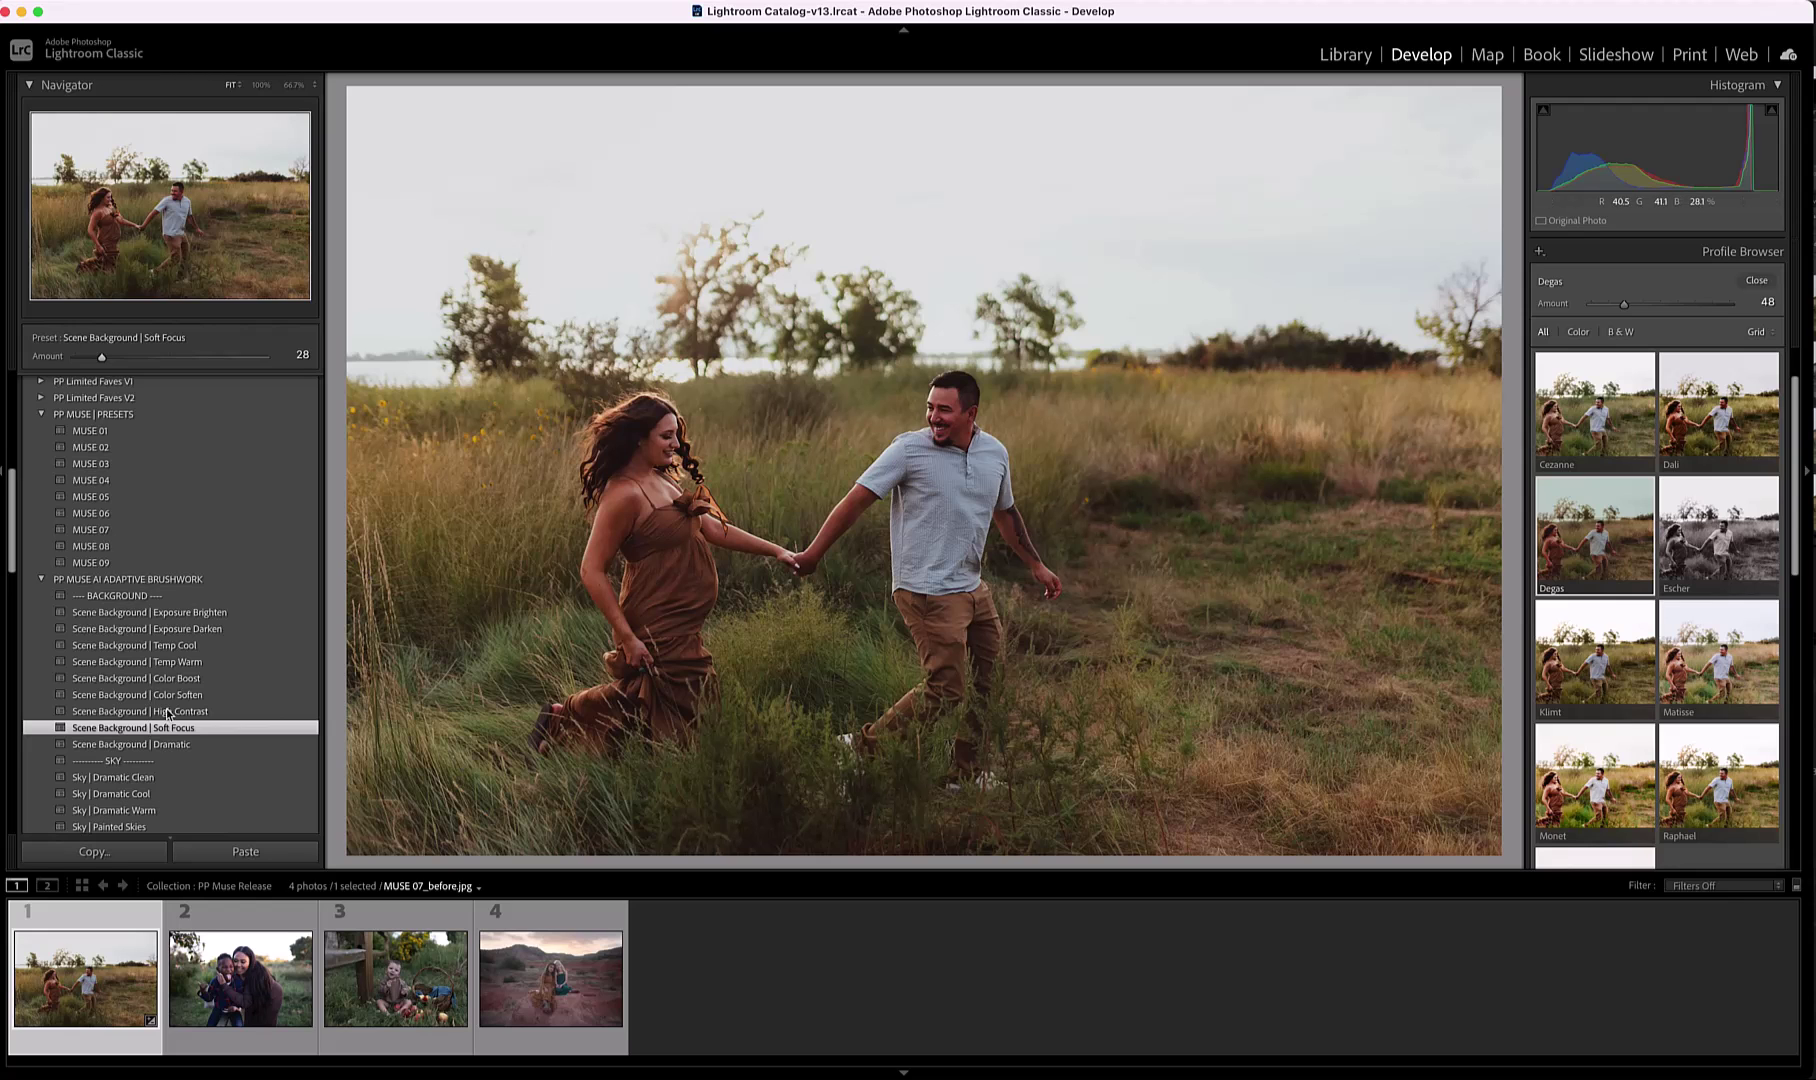
scroll(132, 720, down, 4)
scroll(135, 716, down, 1)
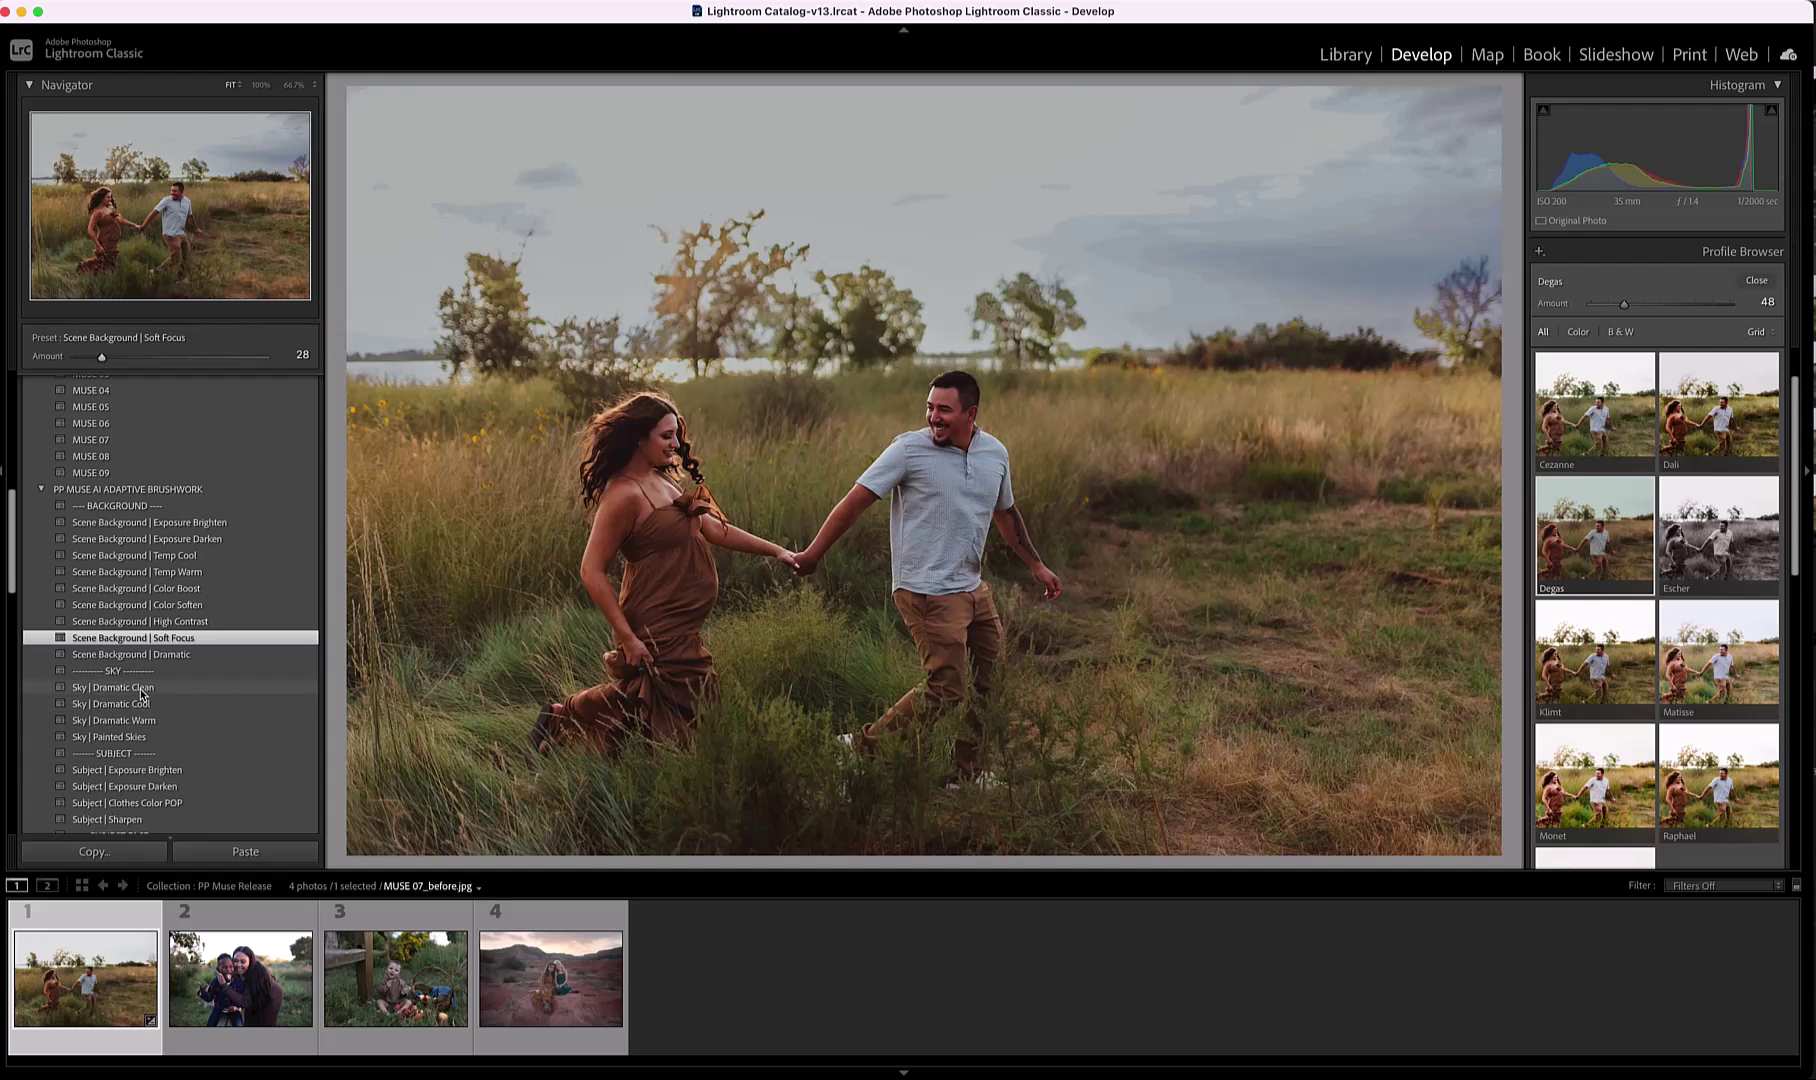
Add Sky | Dramatic Clean at amount 36 and Subject | Exposure Brighten at amount 64.
click(141, 690)
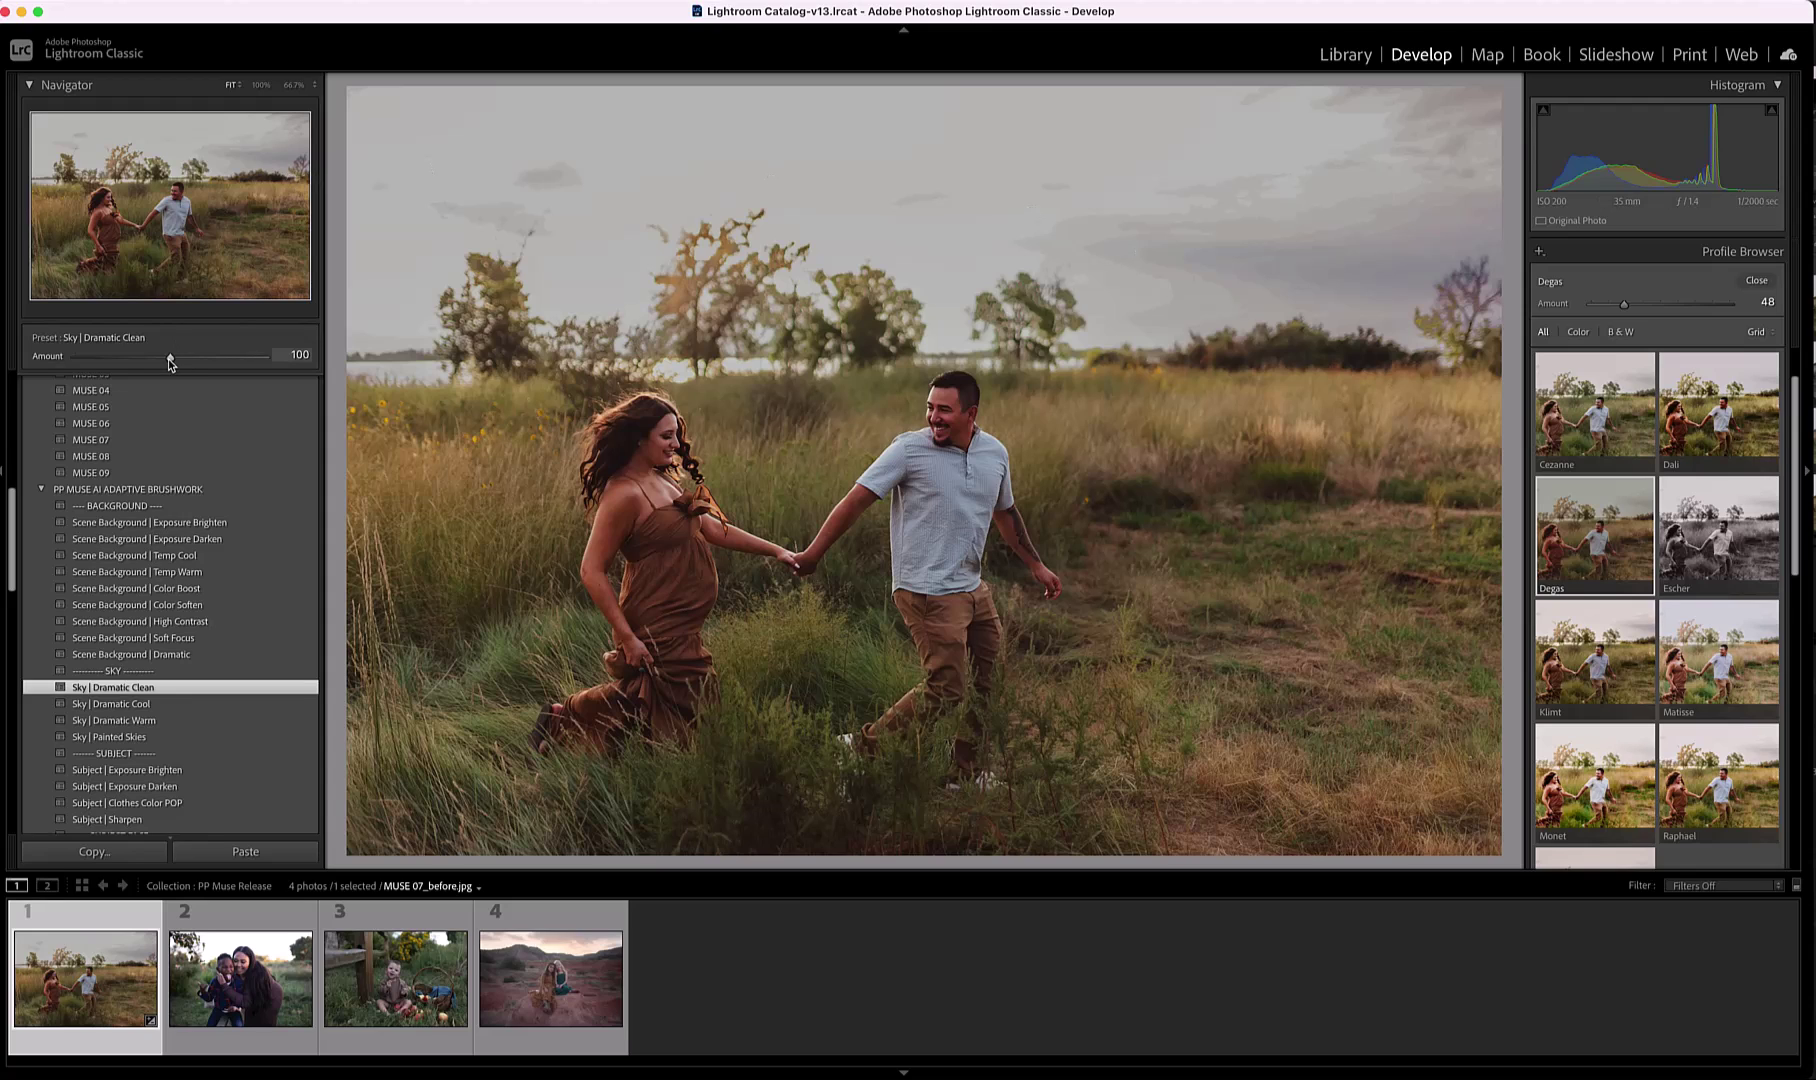
drag(171, 362, 110, 362)
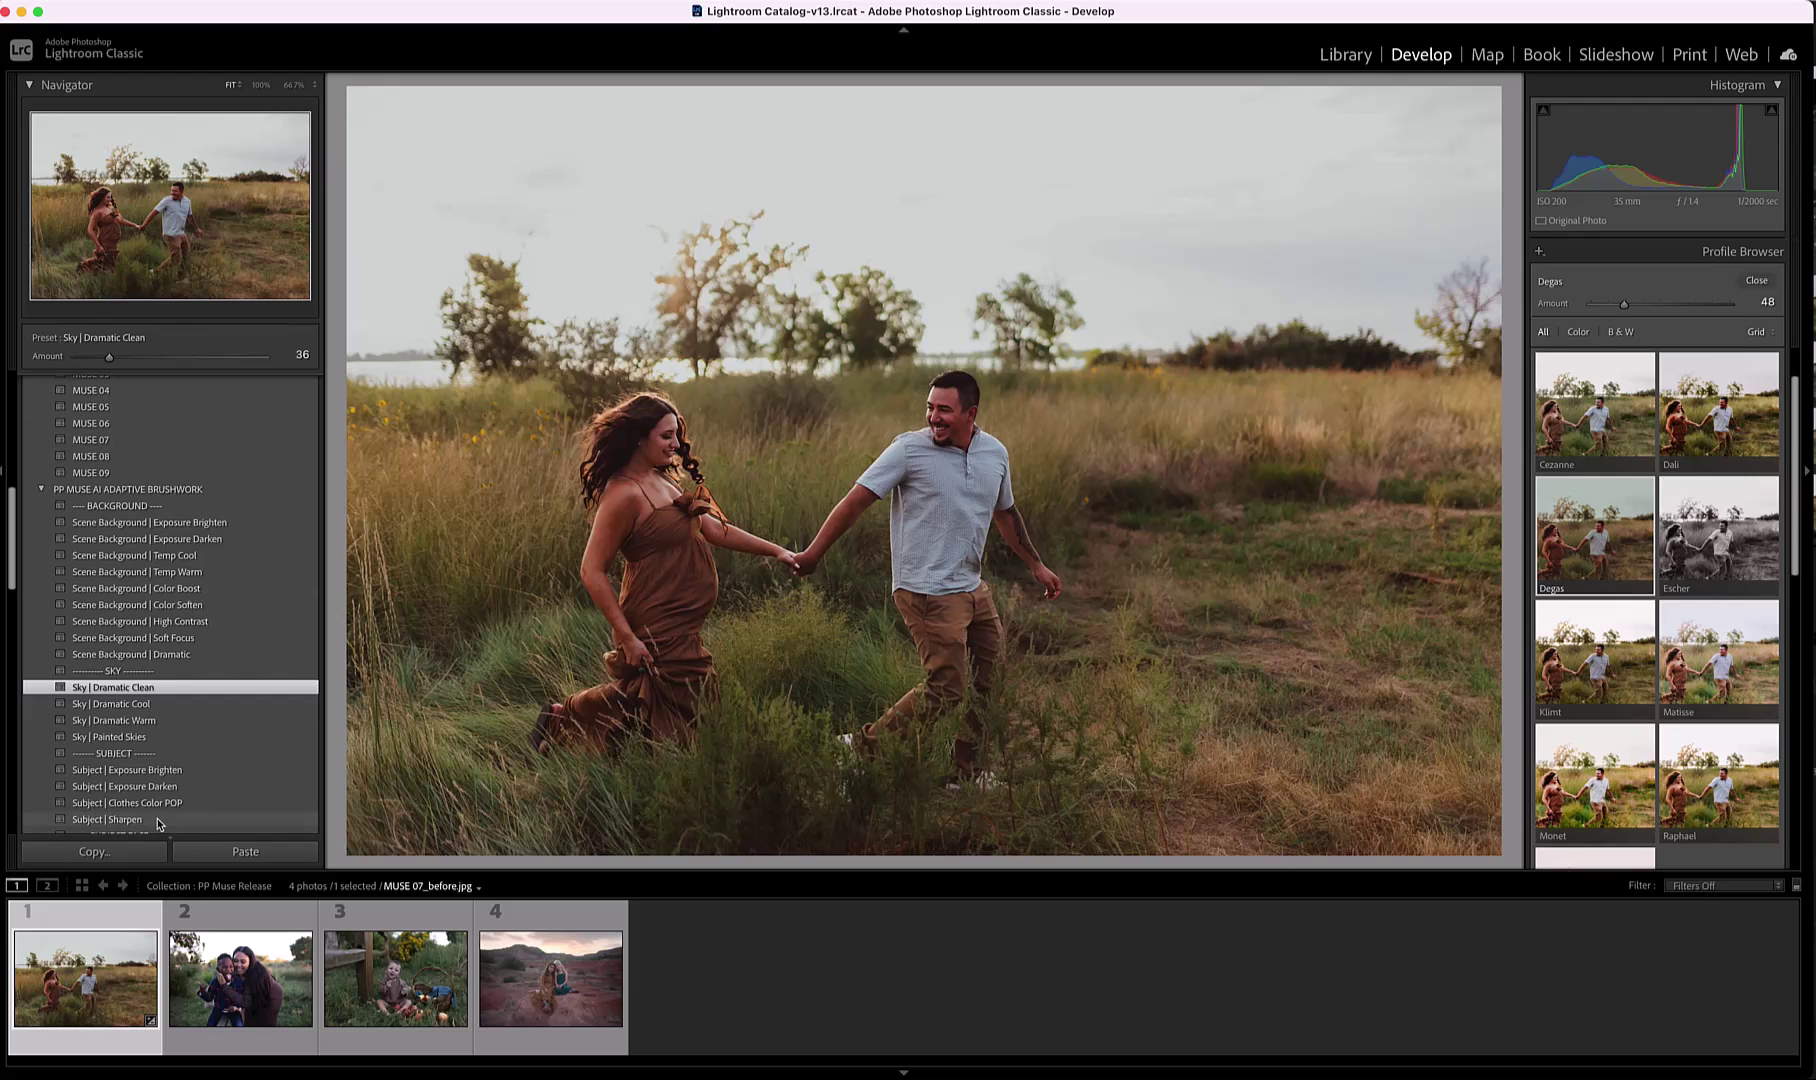
click(156, 775)
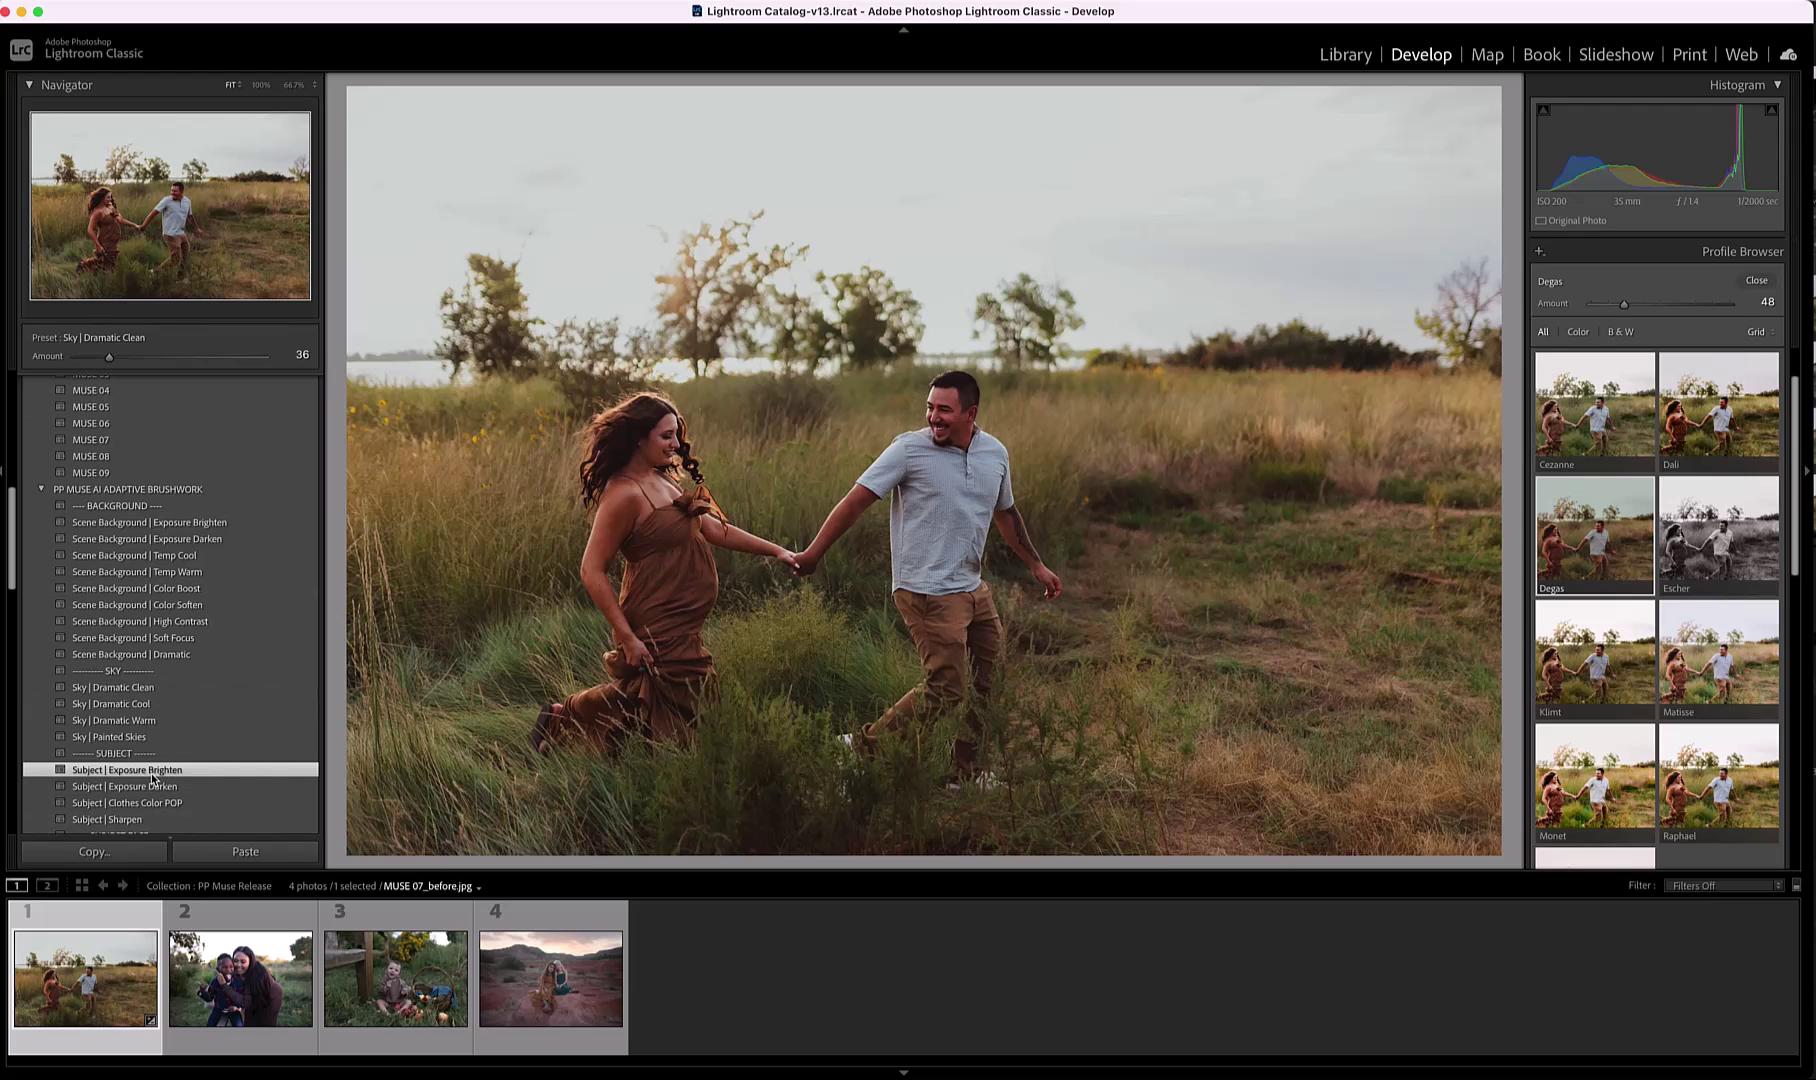
drag(170, 357, 141, 363)
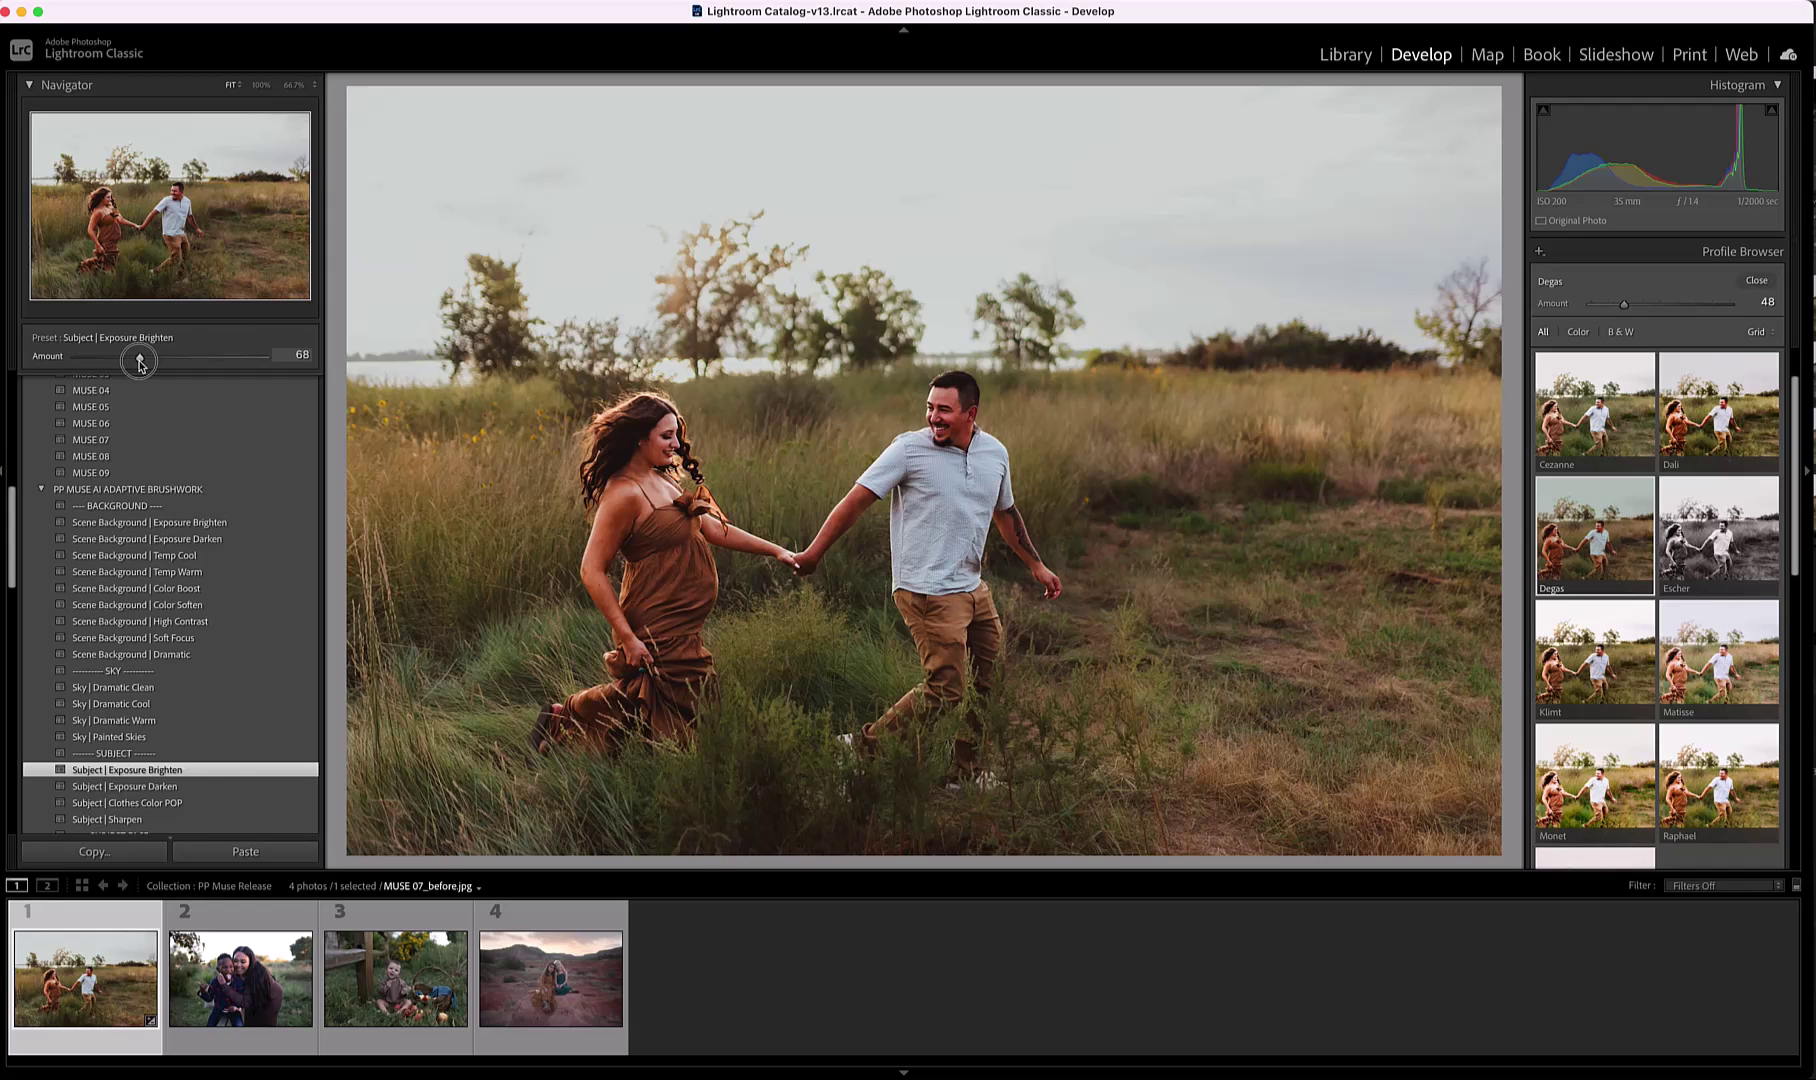
drag(140, 364, 137, 367)
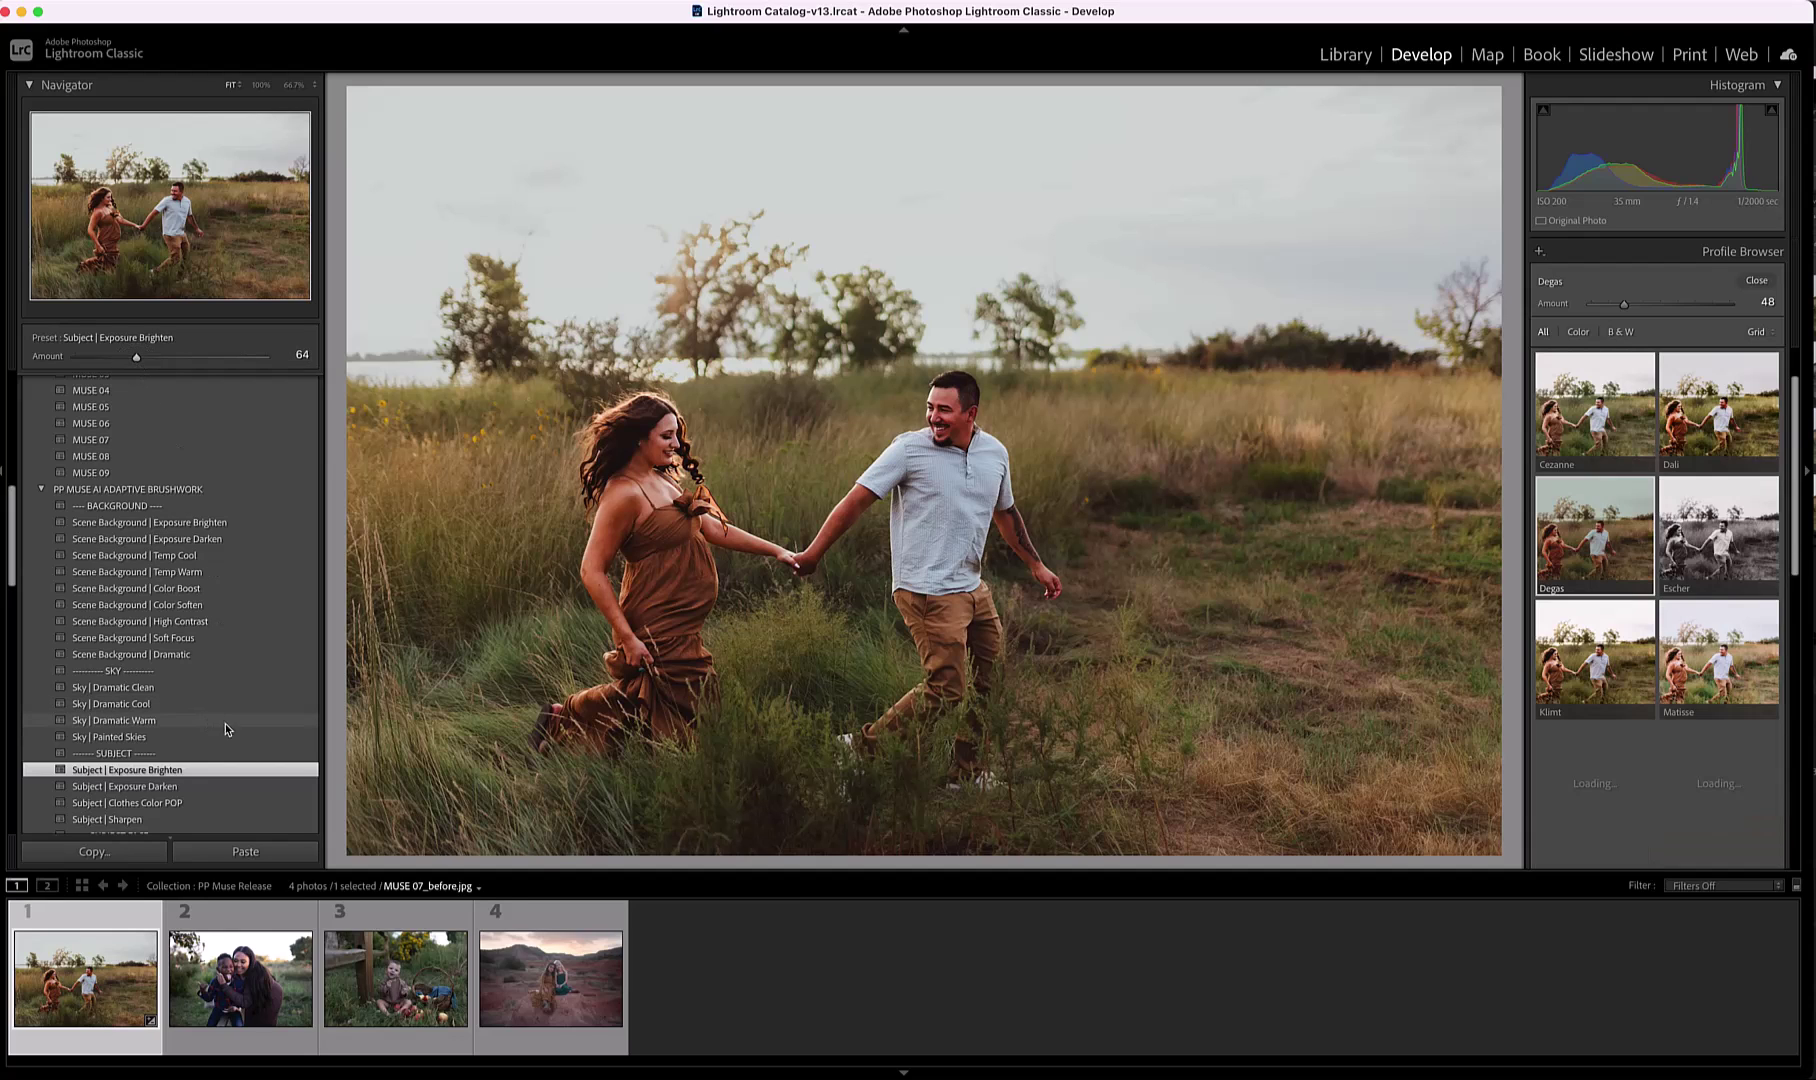
scroll(220, 733, down, 1)
scroll(220, 735, down, 3)
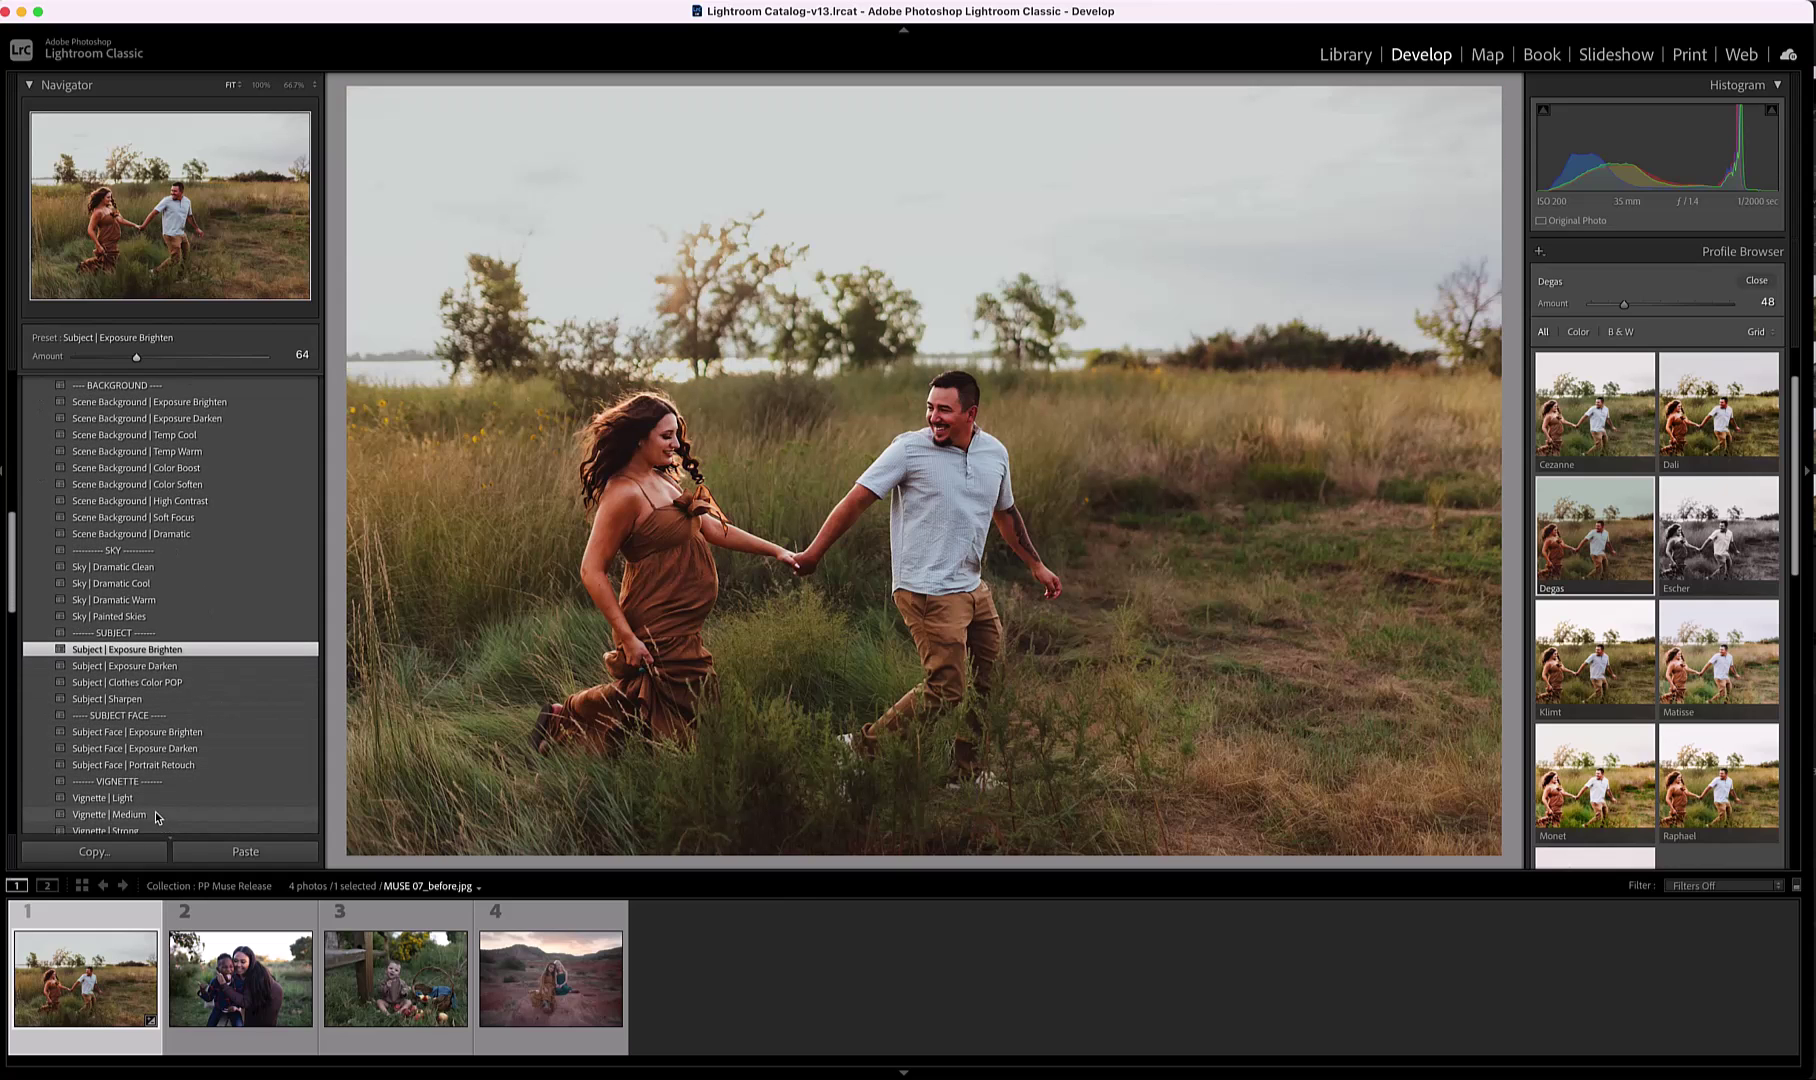
Add Vignette | Medium at amount 30, compare before/after, then select MUSE 02_before.jpg.
click(155, 812)
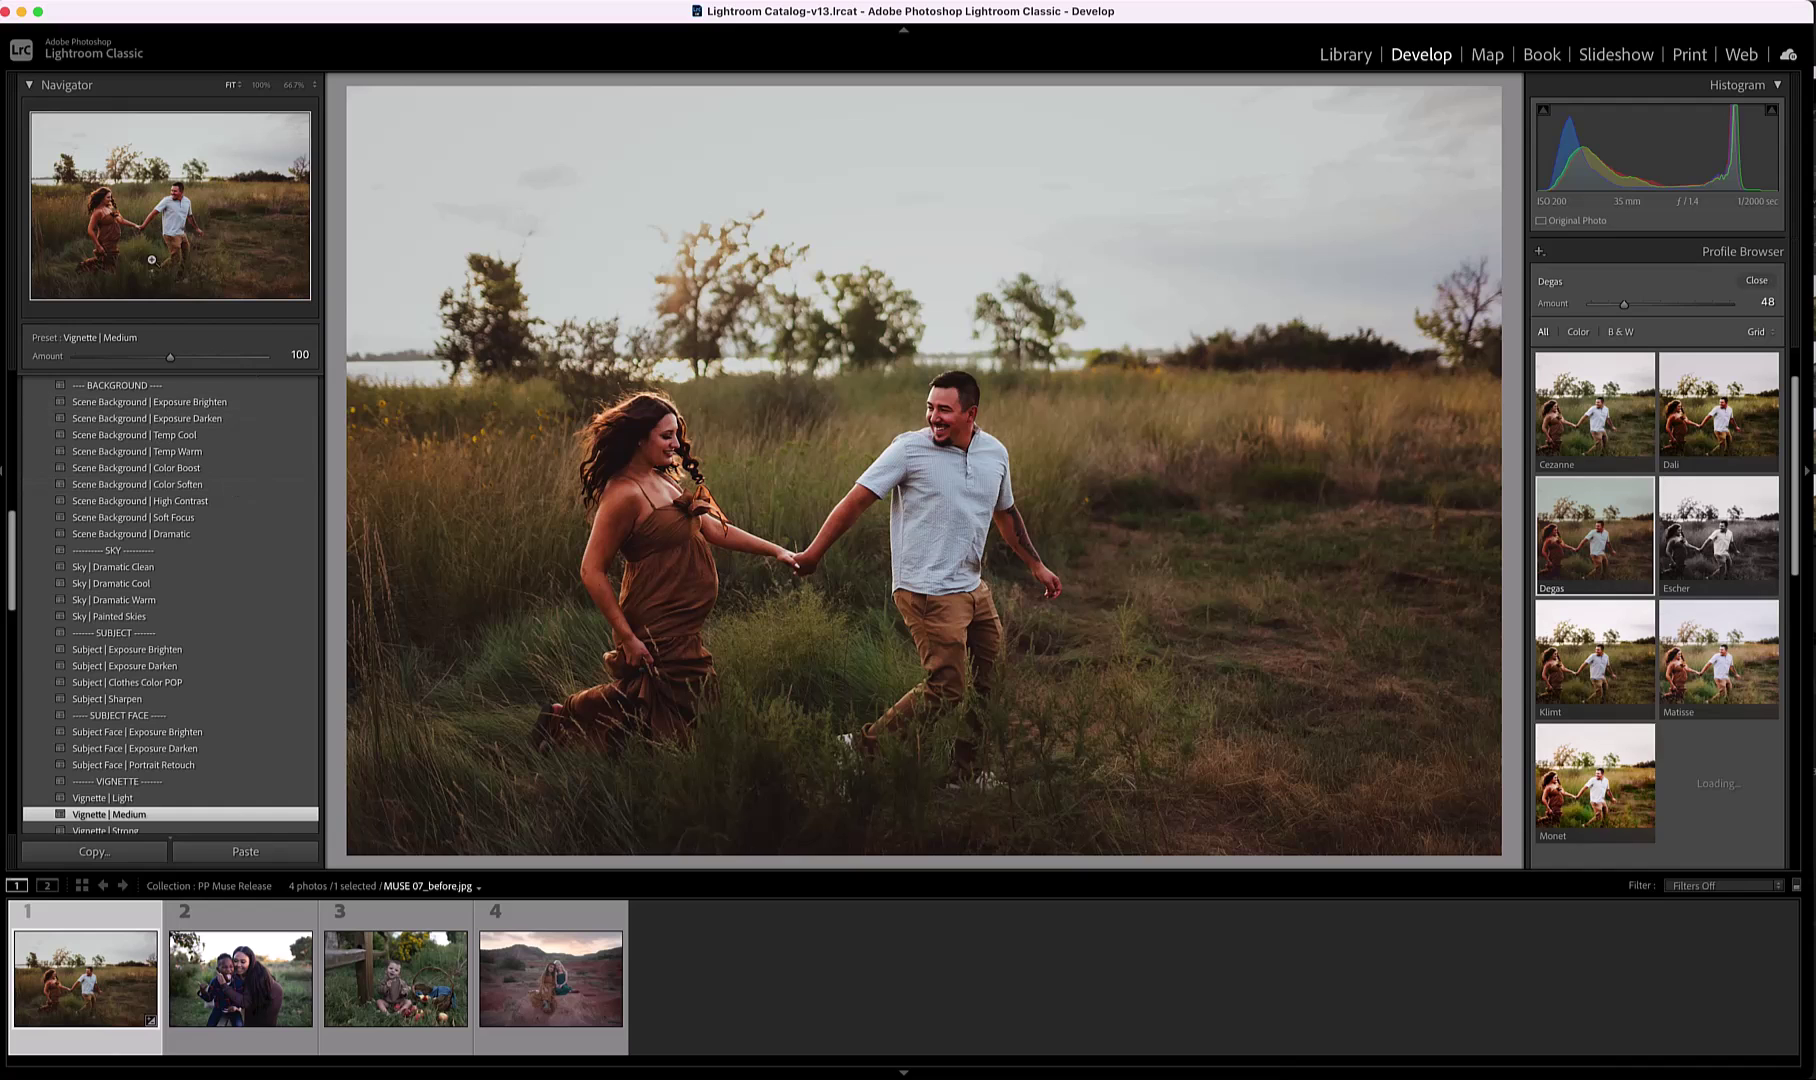
drag(170, 357, 104, 362)
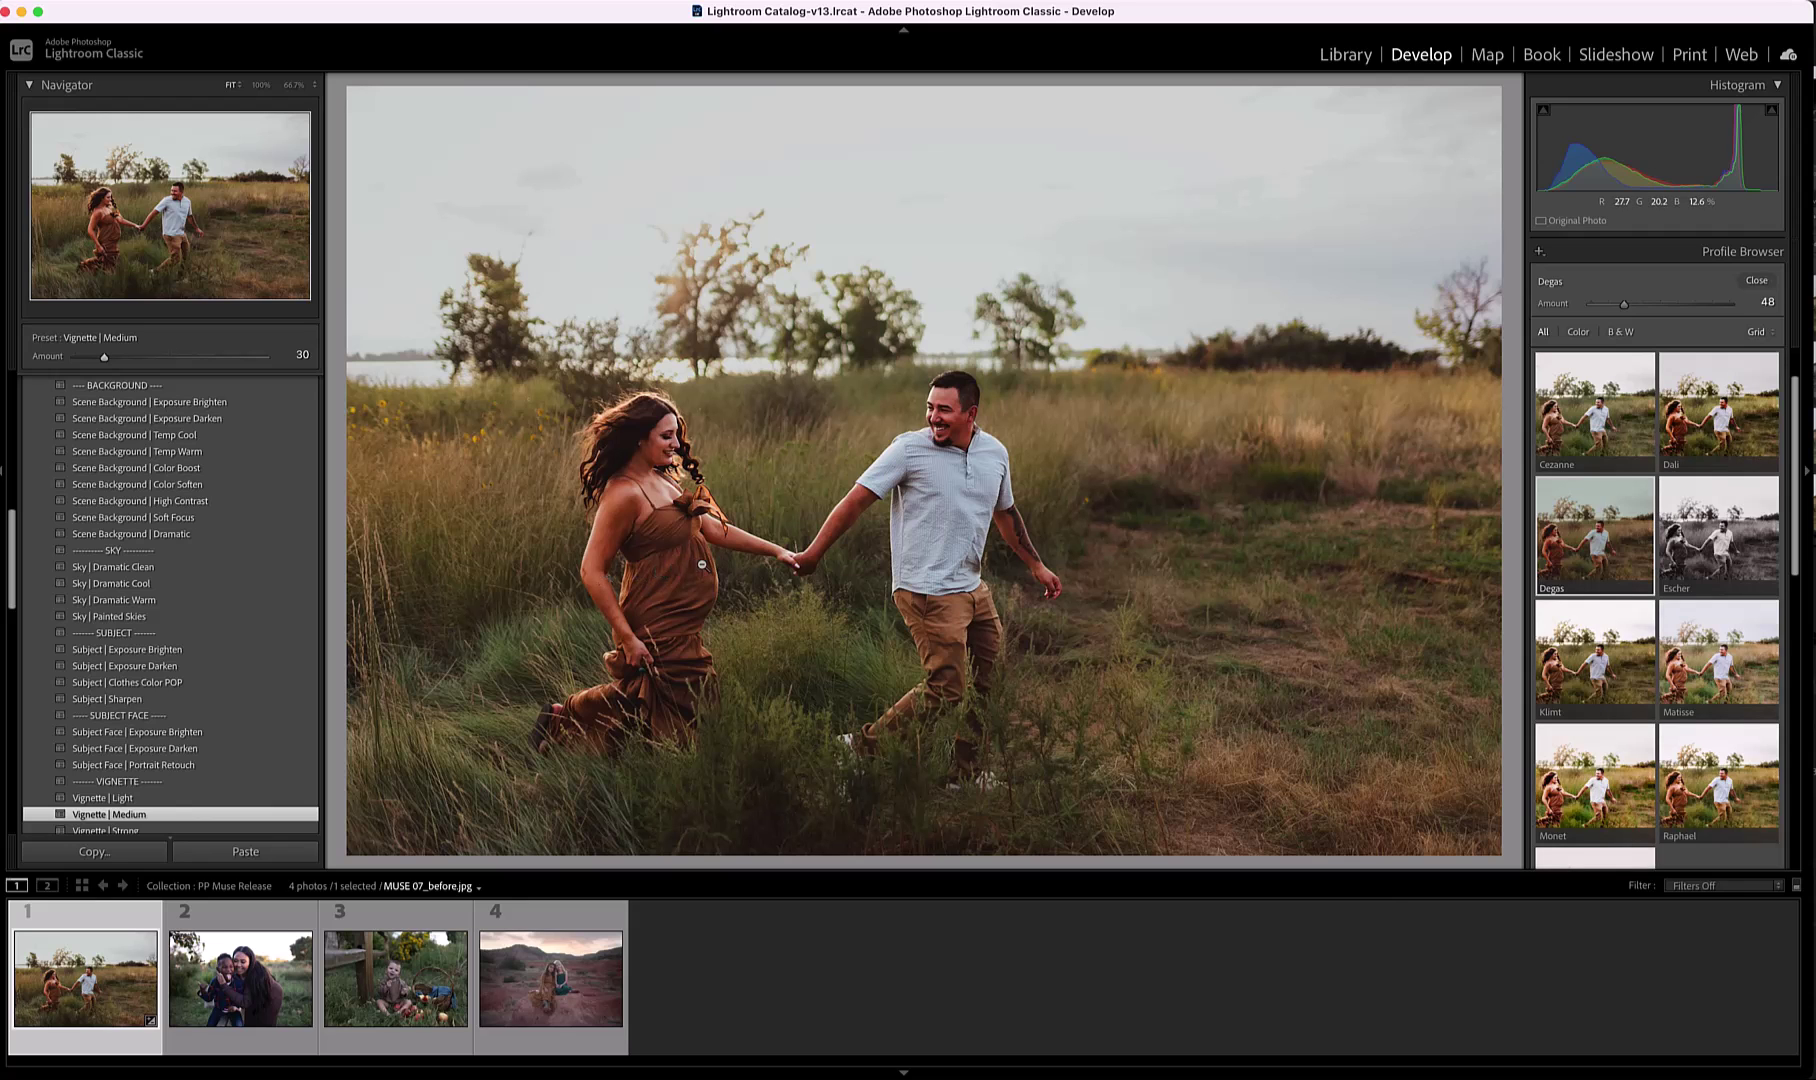
key(y)
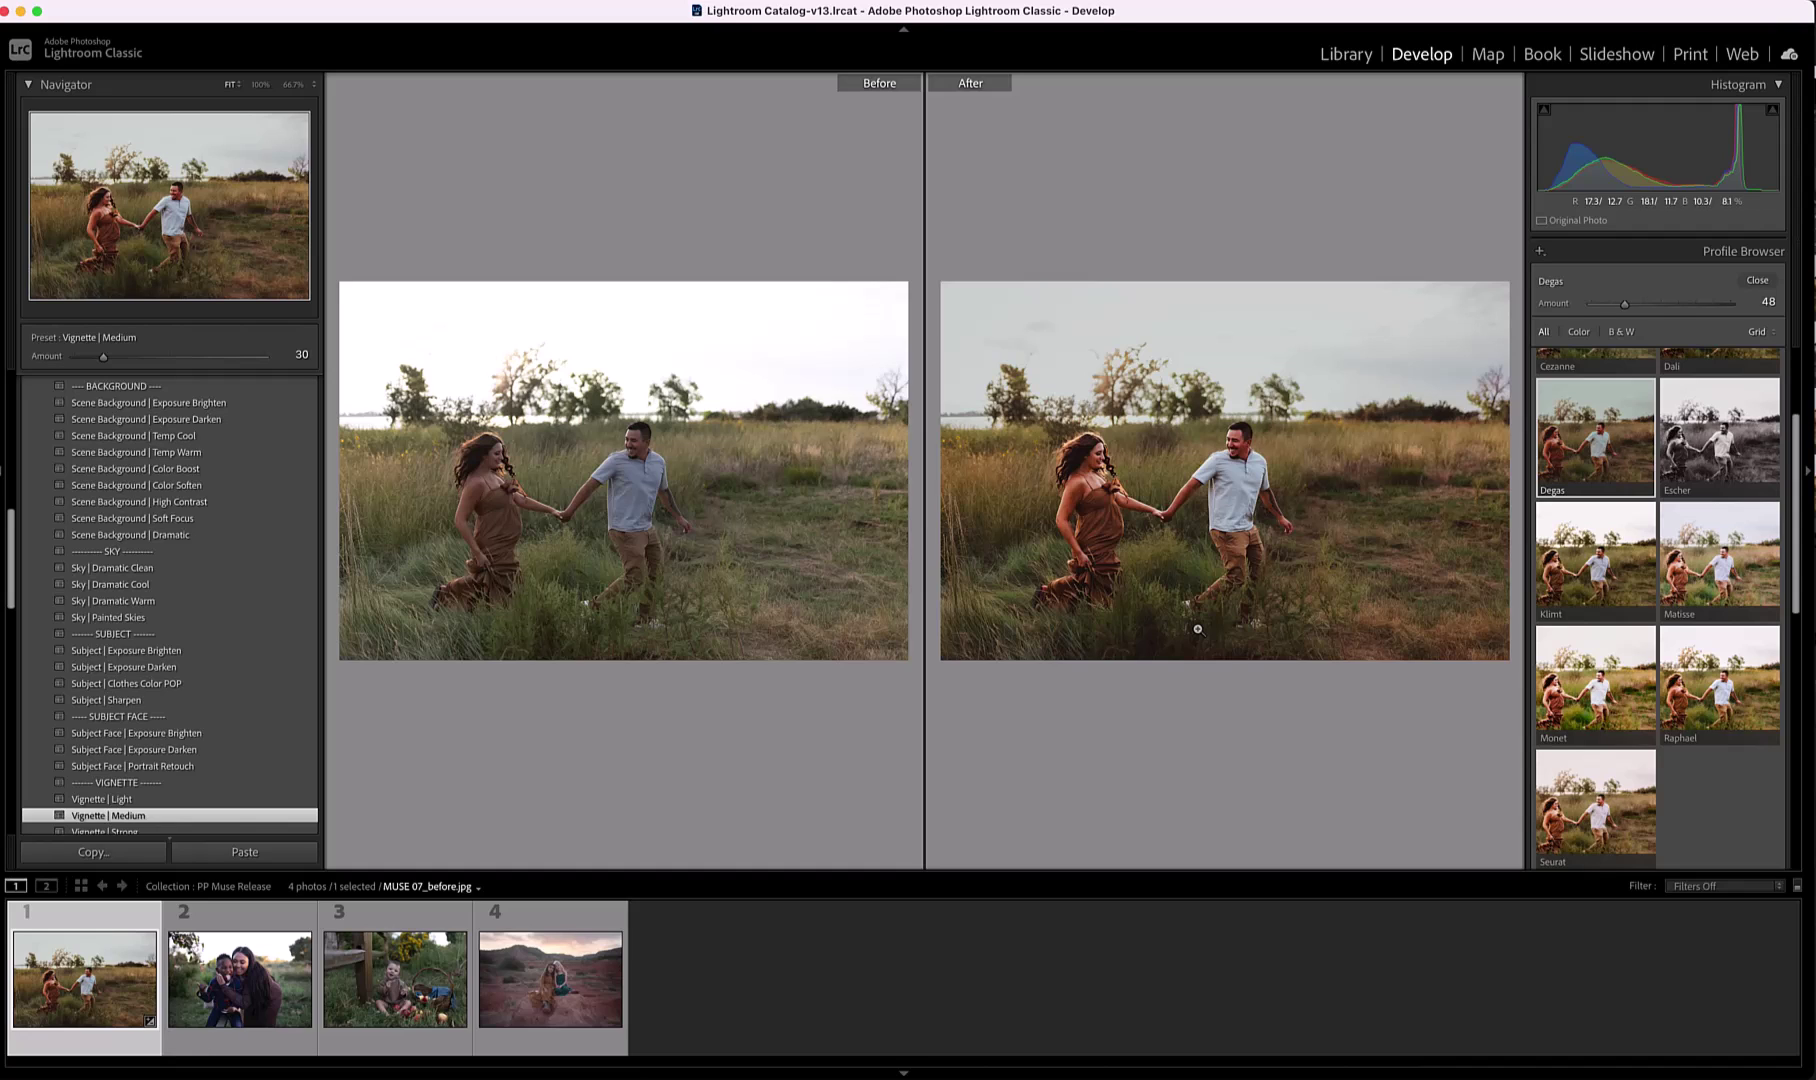
click(247, 924)
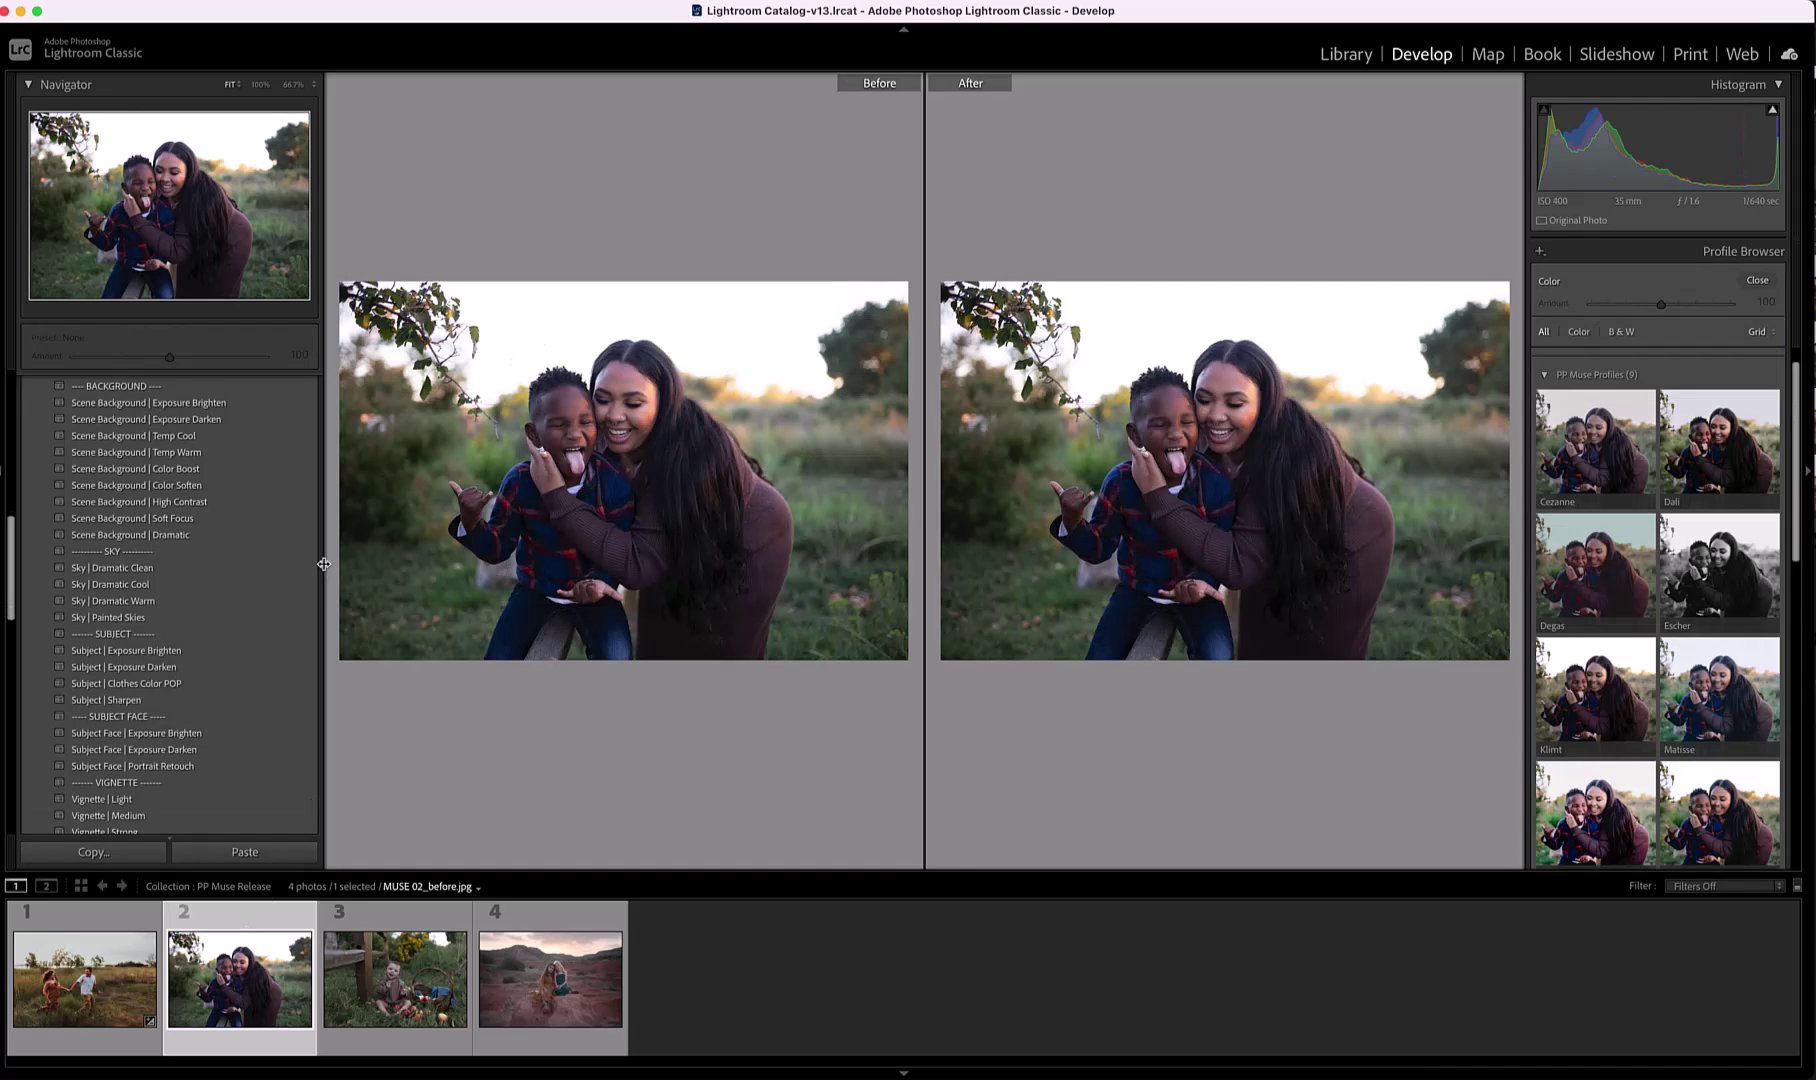
Return to a single view and apply the MUSE 02 preset at amount 100.
key(y)
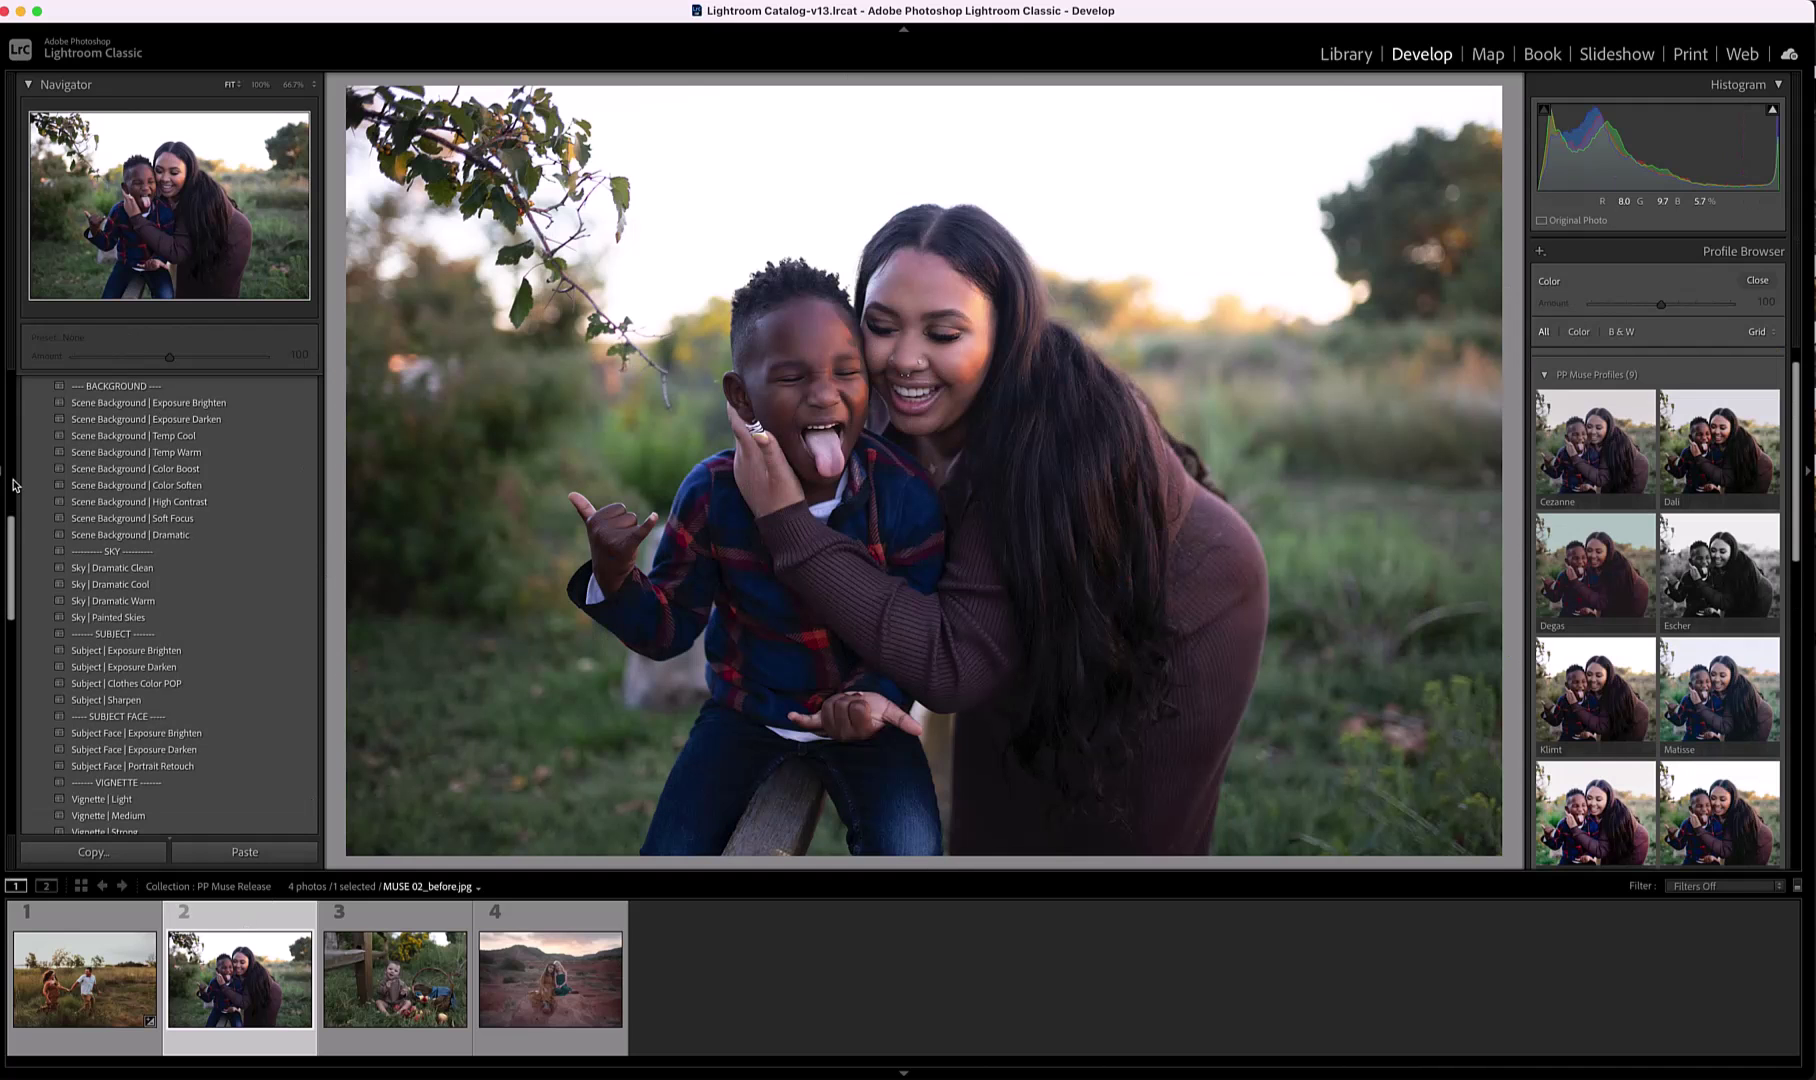
scroll(123, 520, up, 4)
scroll(123, 528, up, 2)
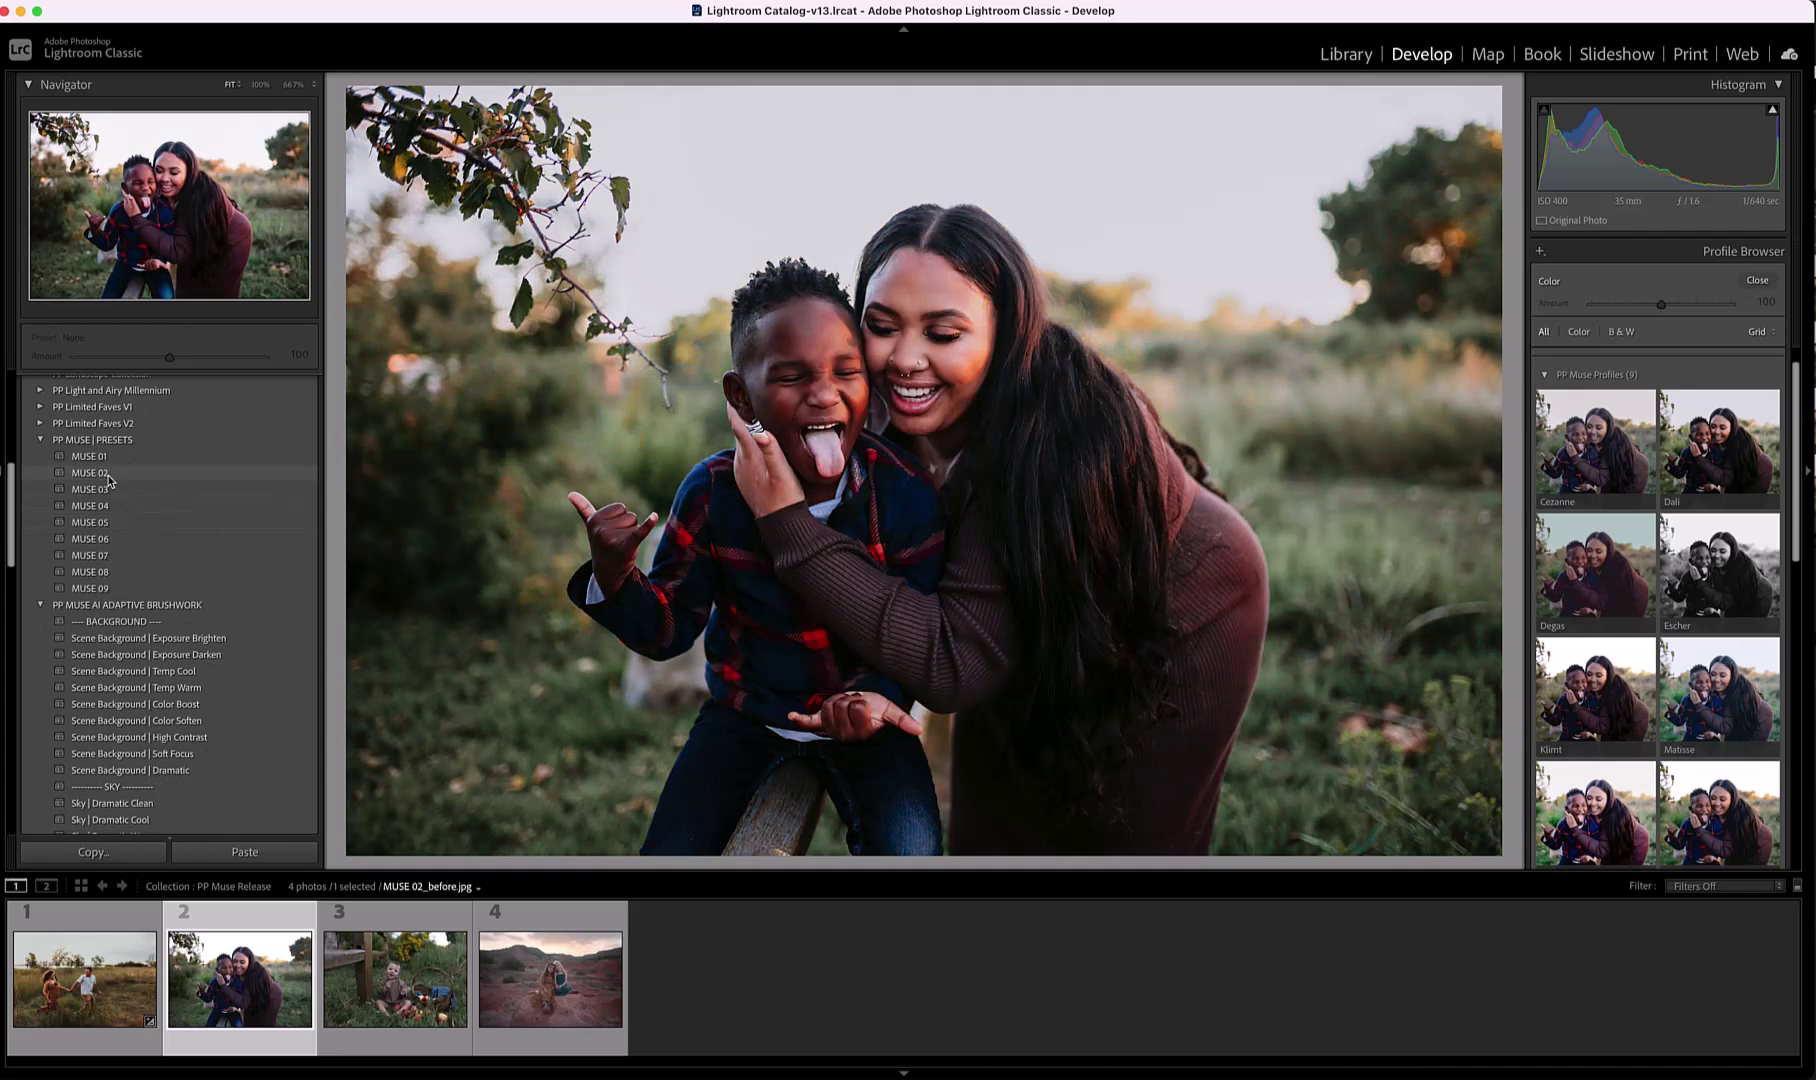
click(110, 474)
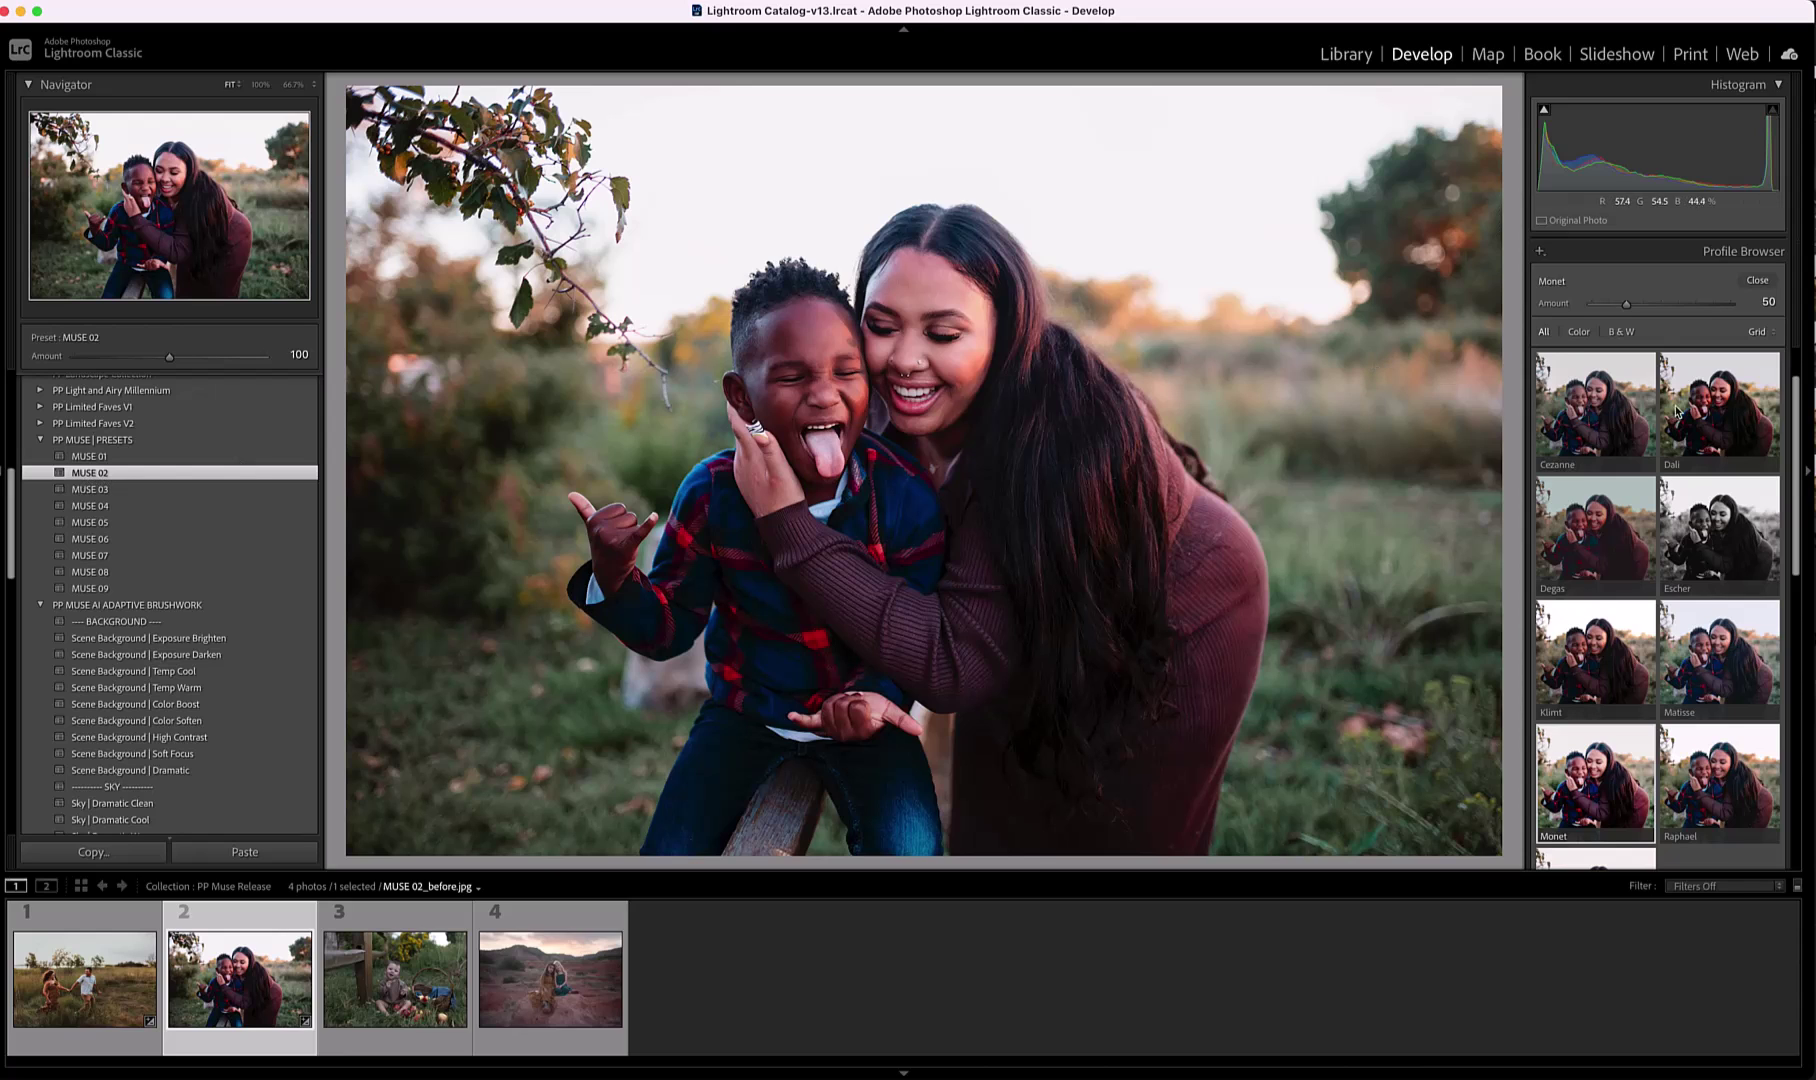
scroll(1672, 415, up, 2)
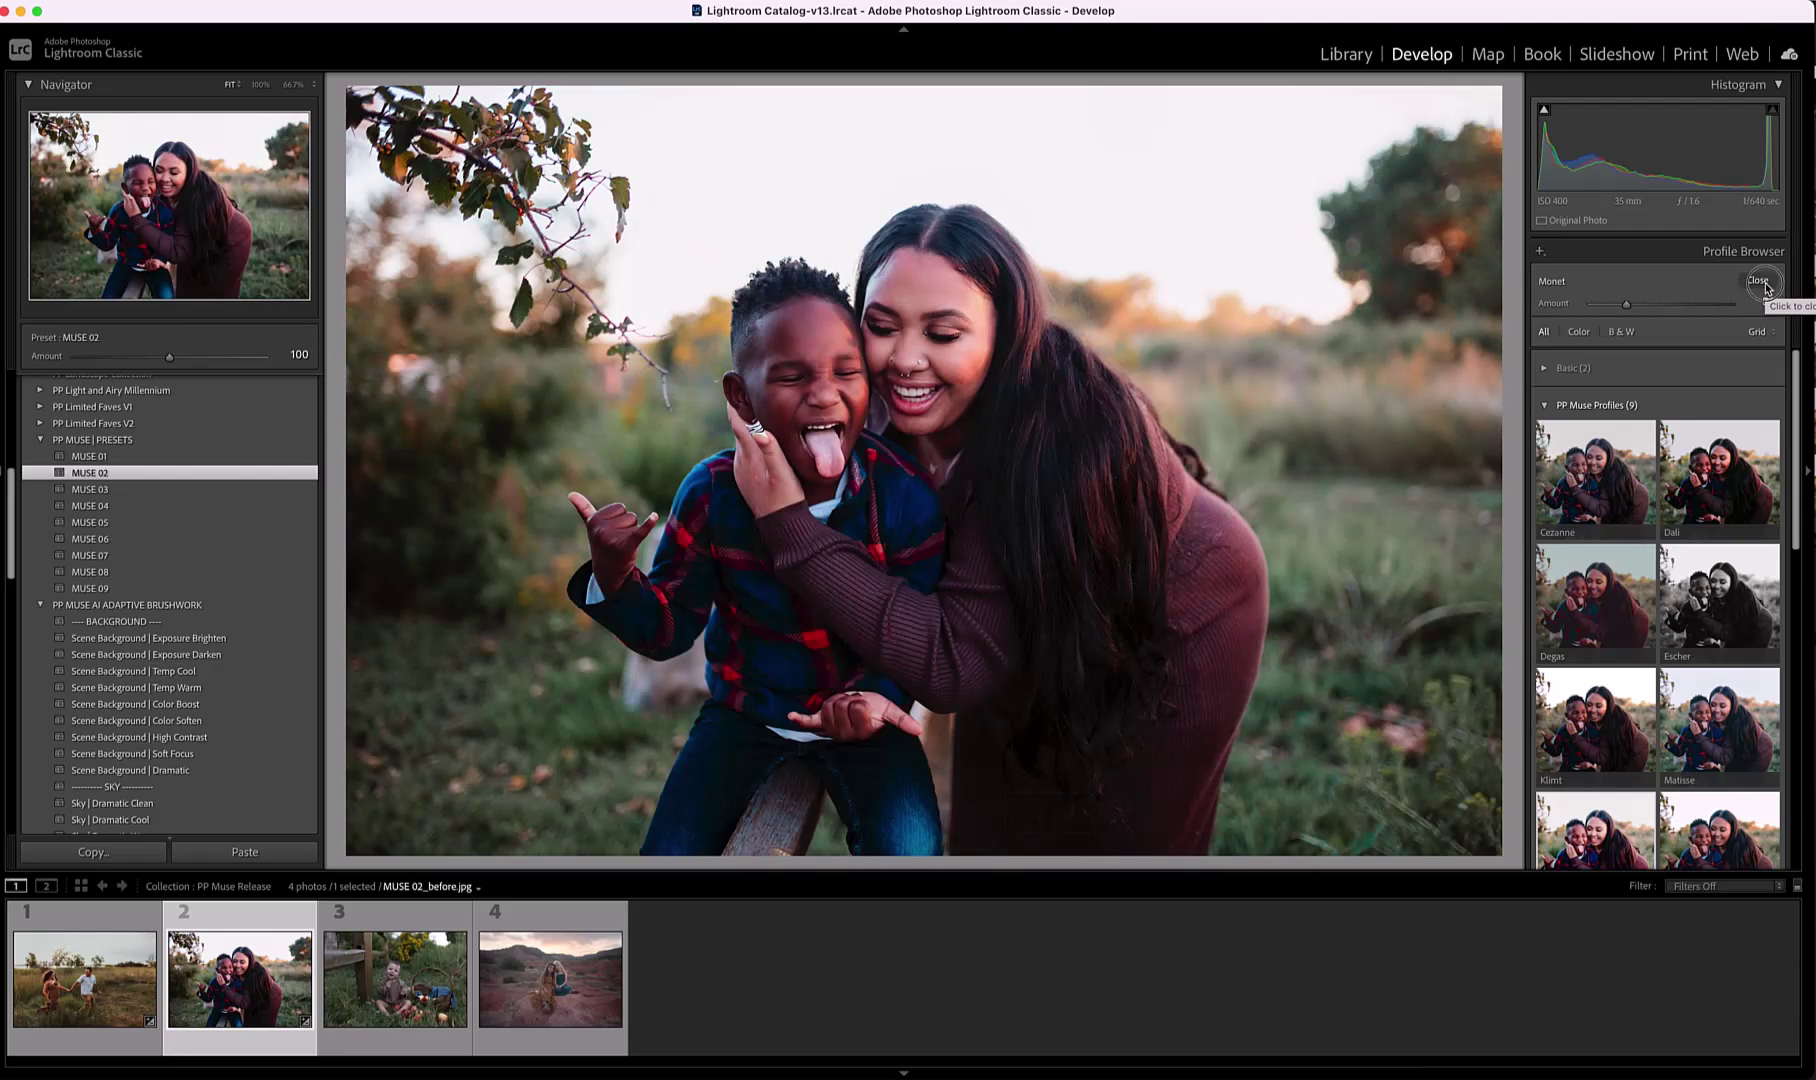
Close the Profile Browser and warm the white balance Temp to +5.
click(1764, 284)
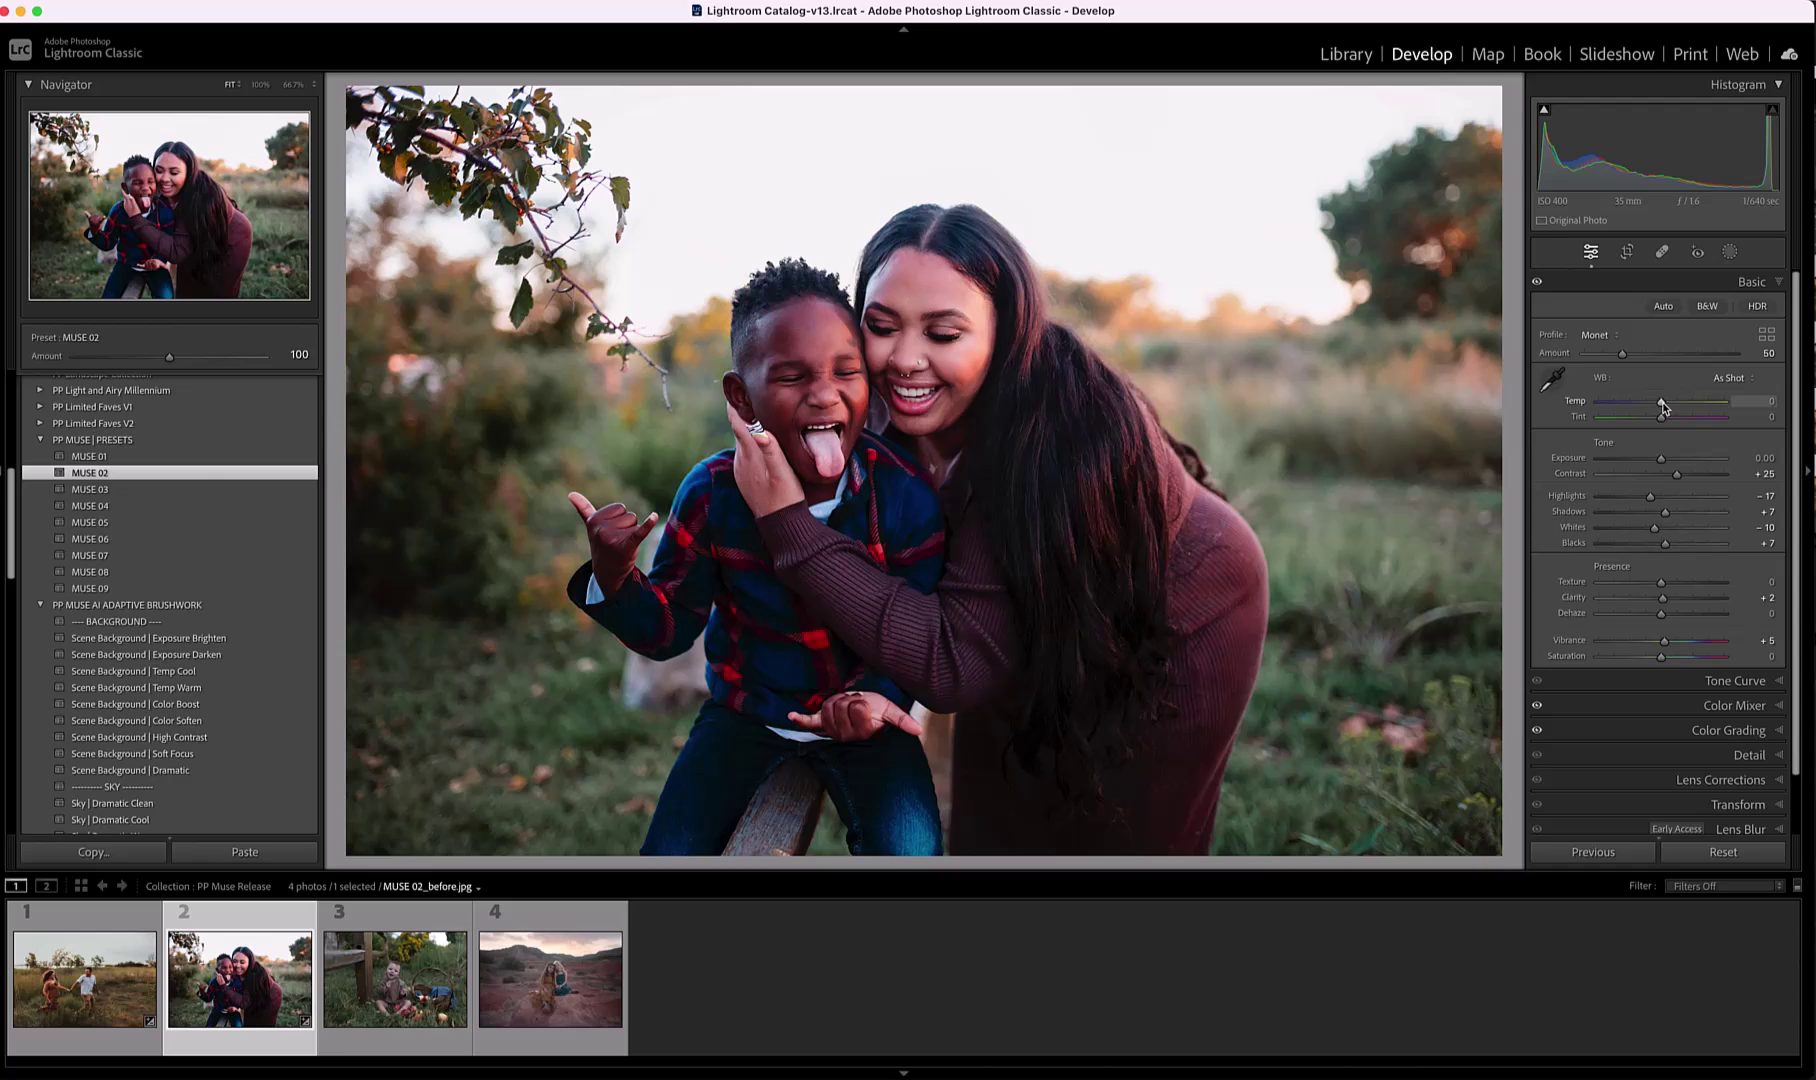
drag(1661, 408, 1665, 408)
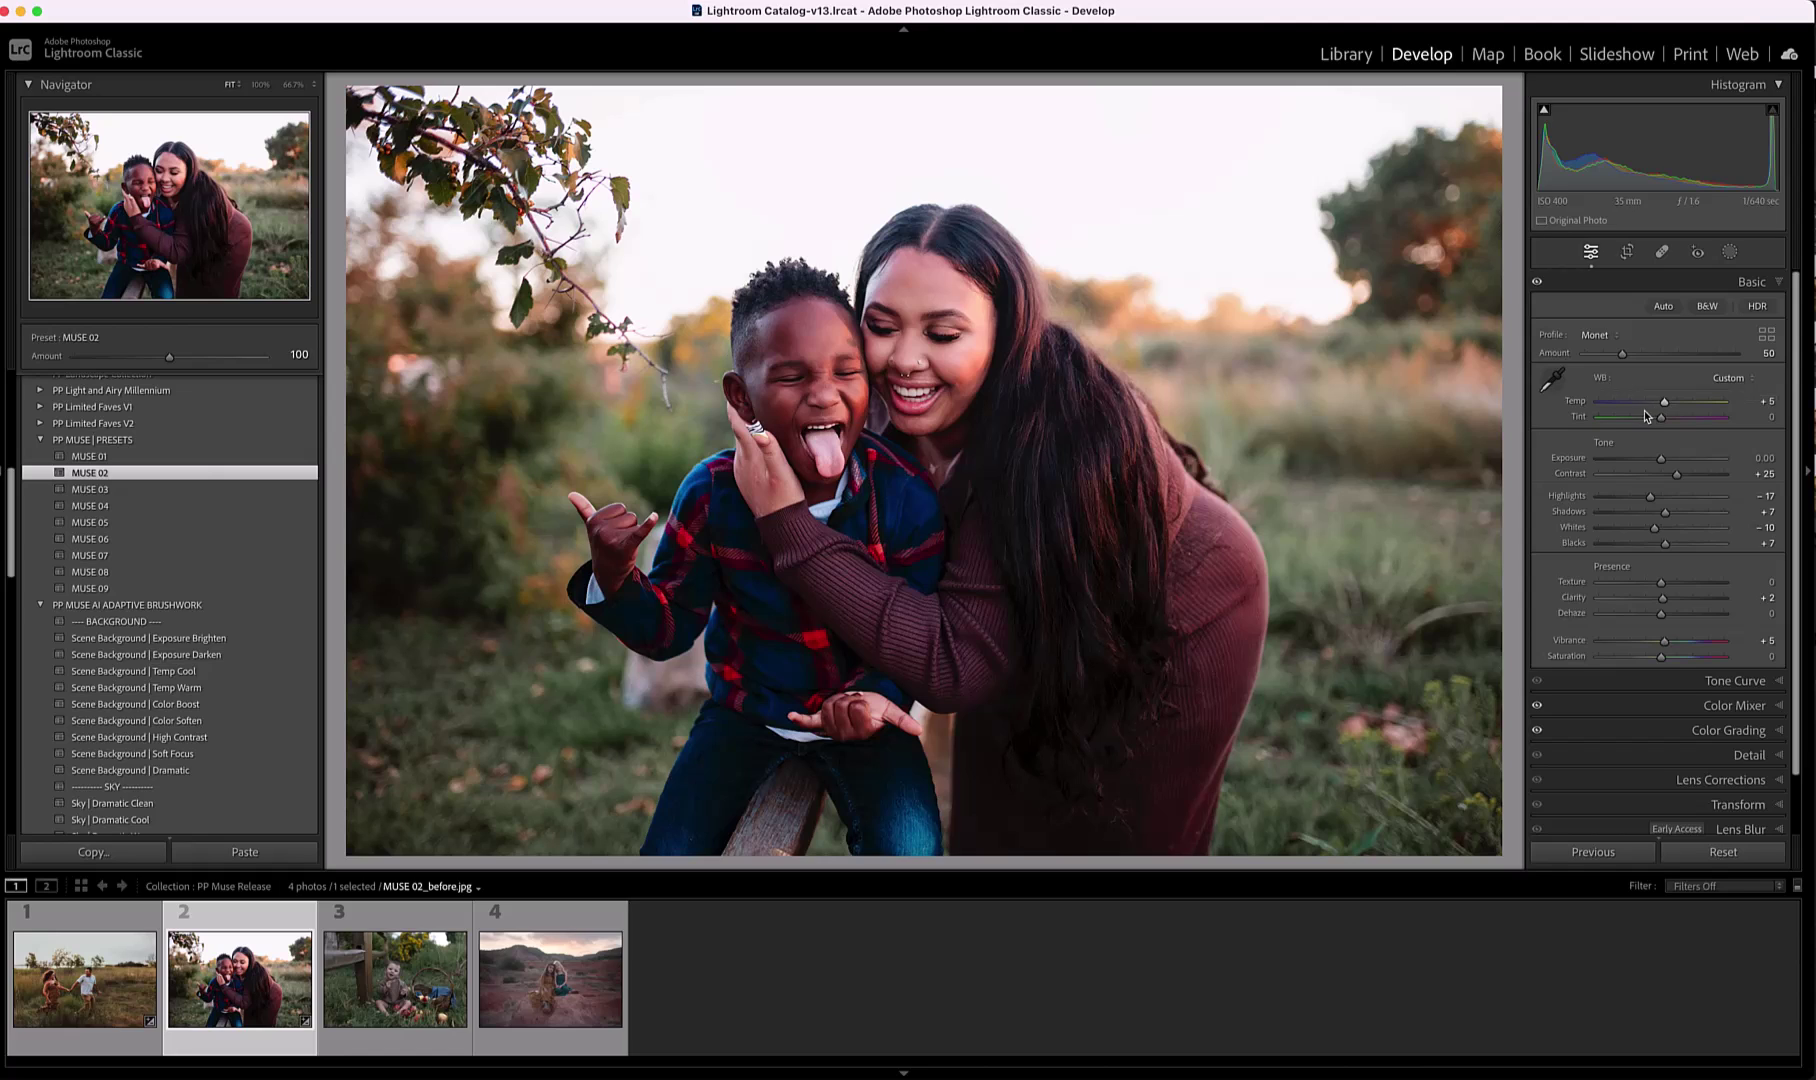
scroll(289, 643, down, 3)
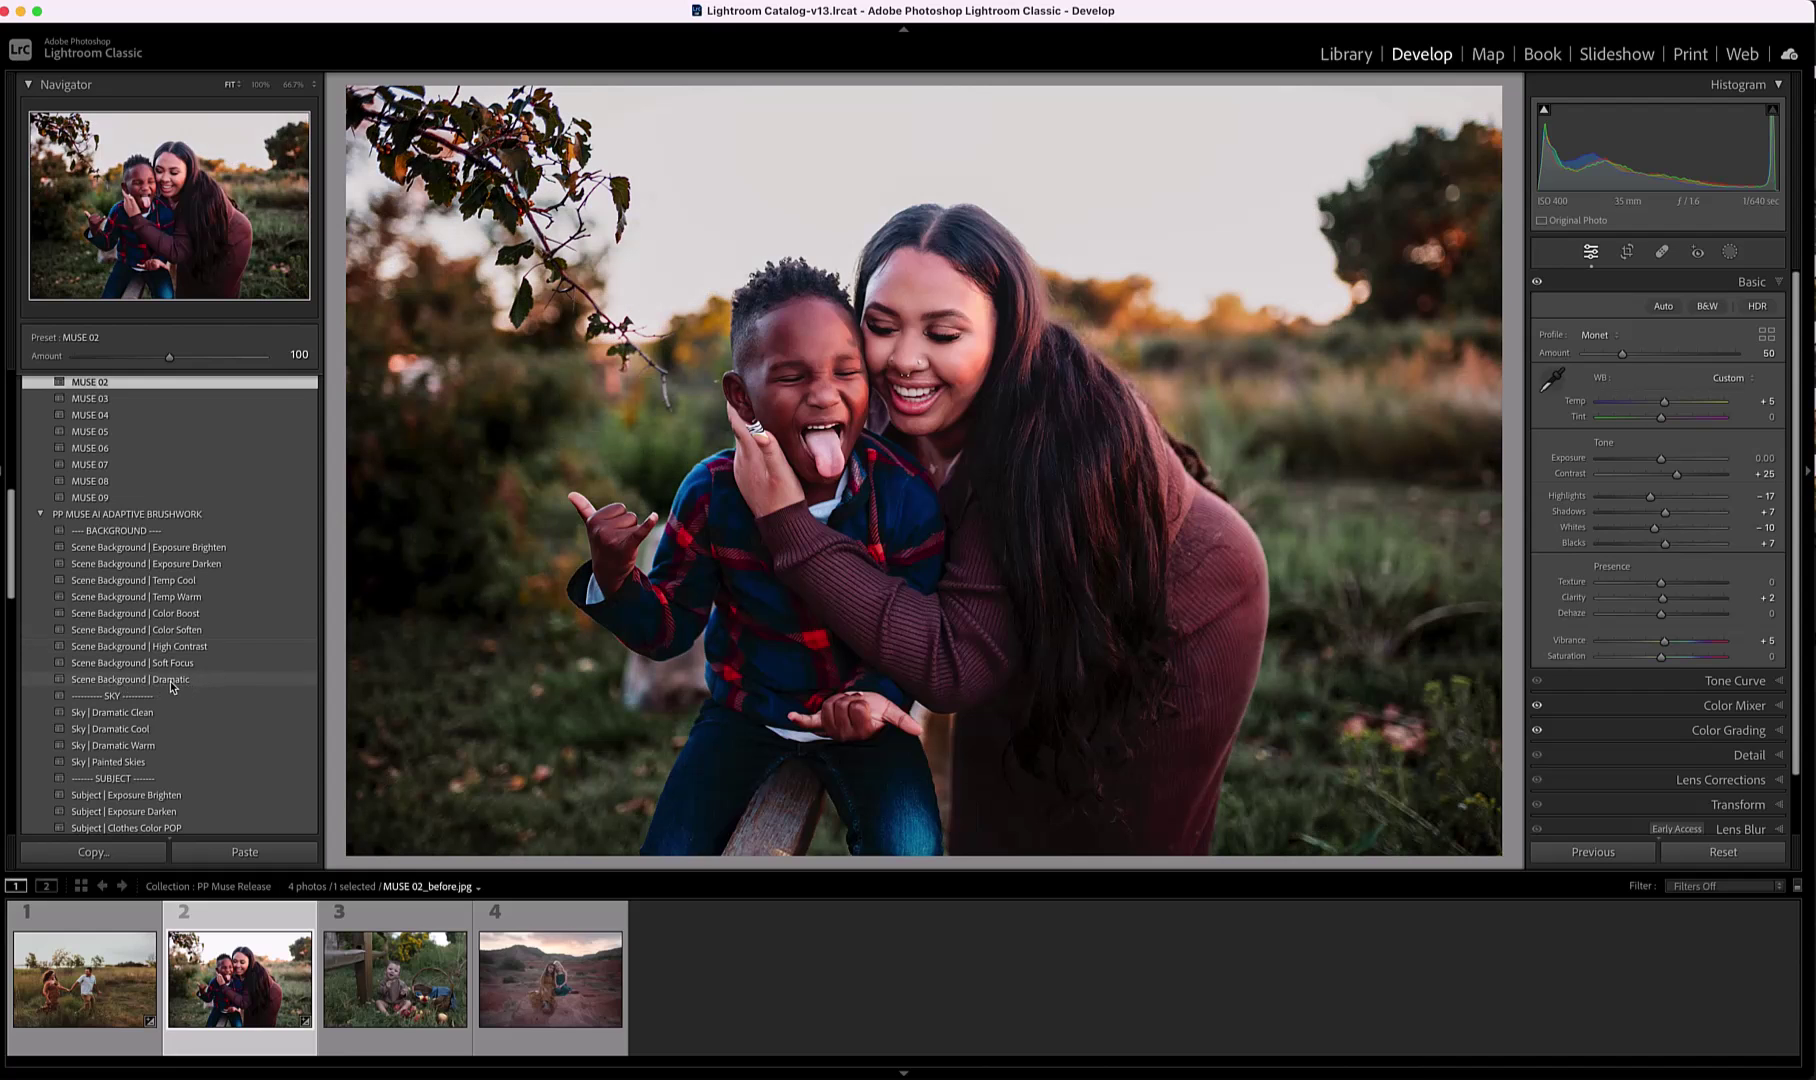
Apply Scene Background Dramatic at about 66, Temp Warm, and Soft Focus at amount 36.
click(171, 684)
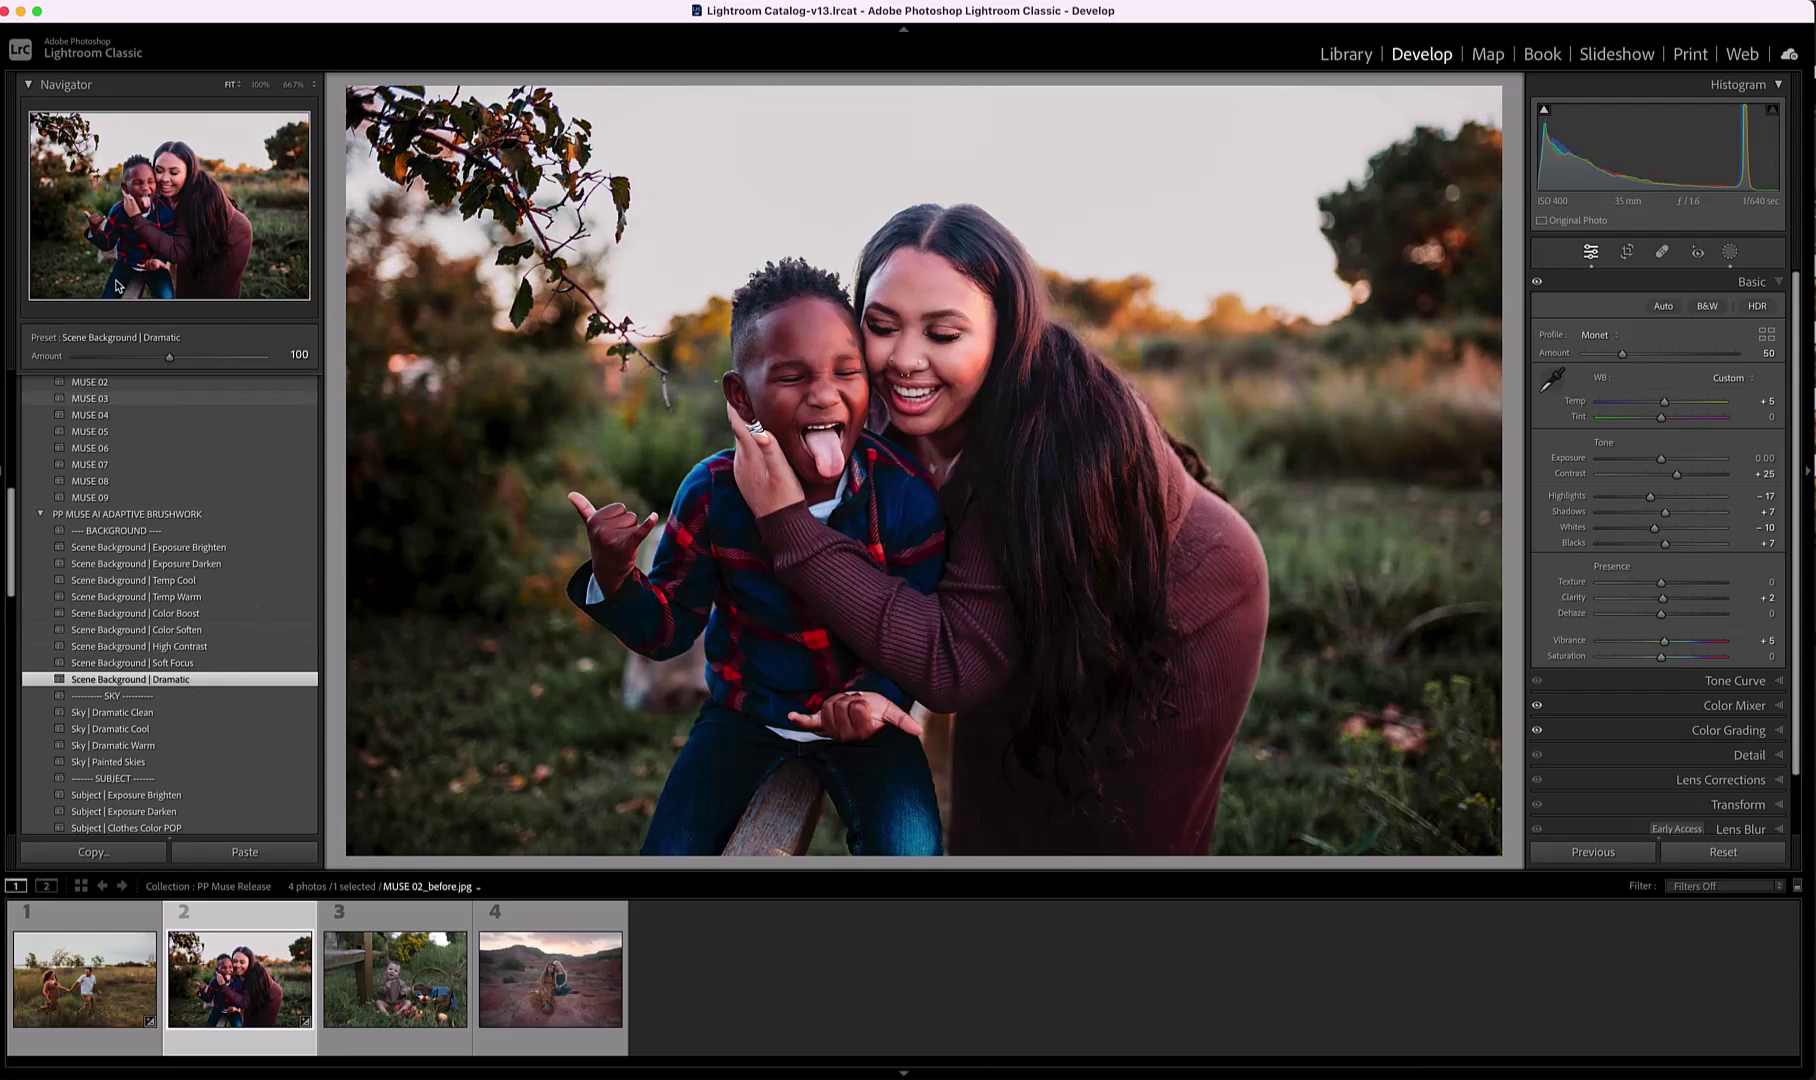
drag(170, 362, 138, 362)
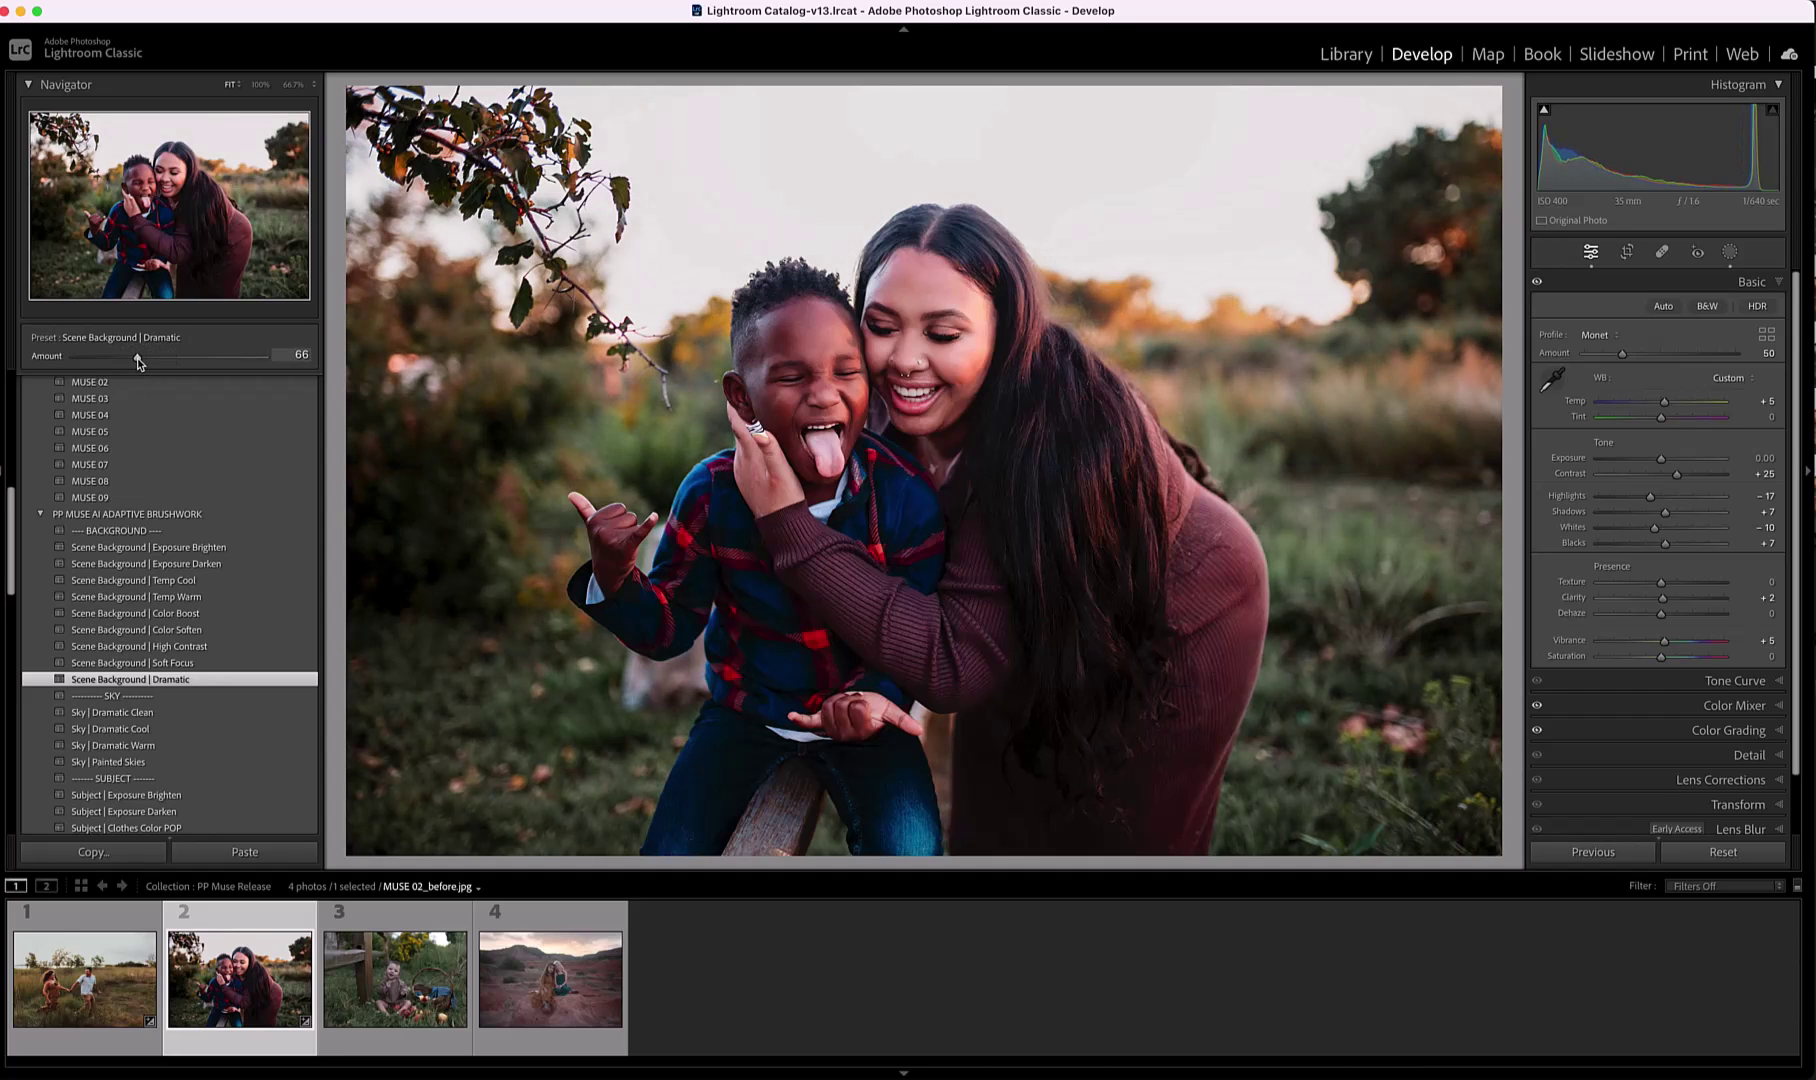
click(173, 597)
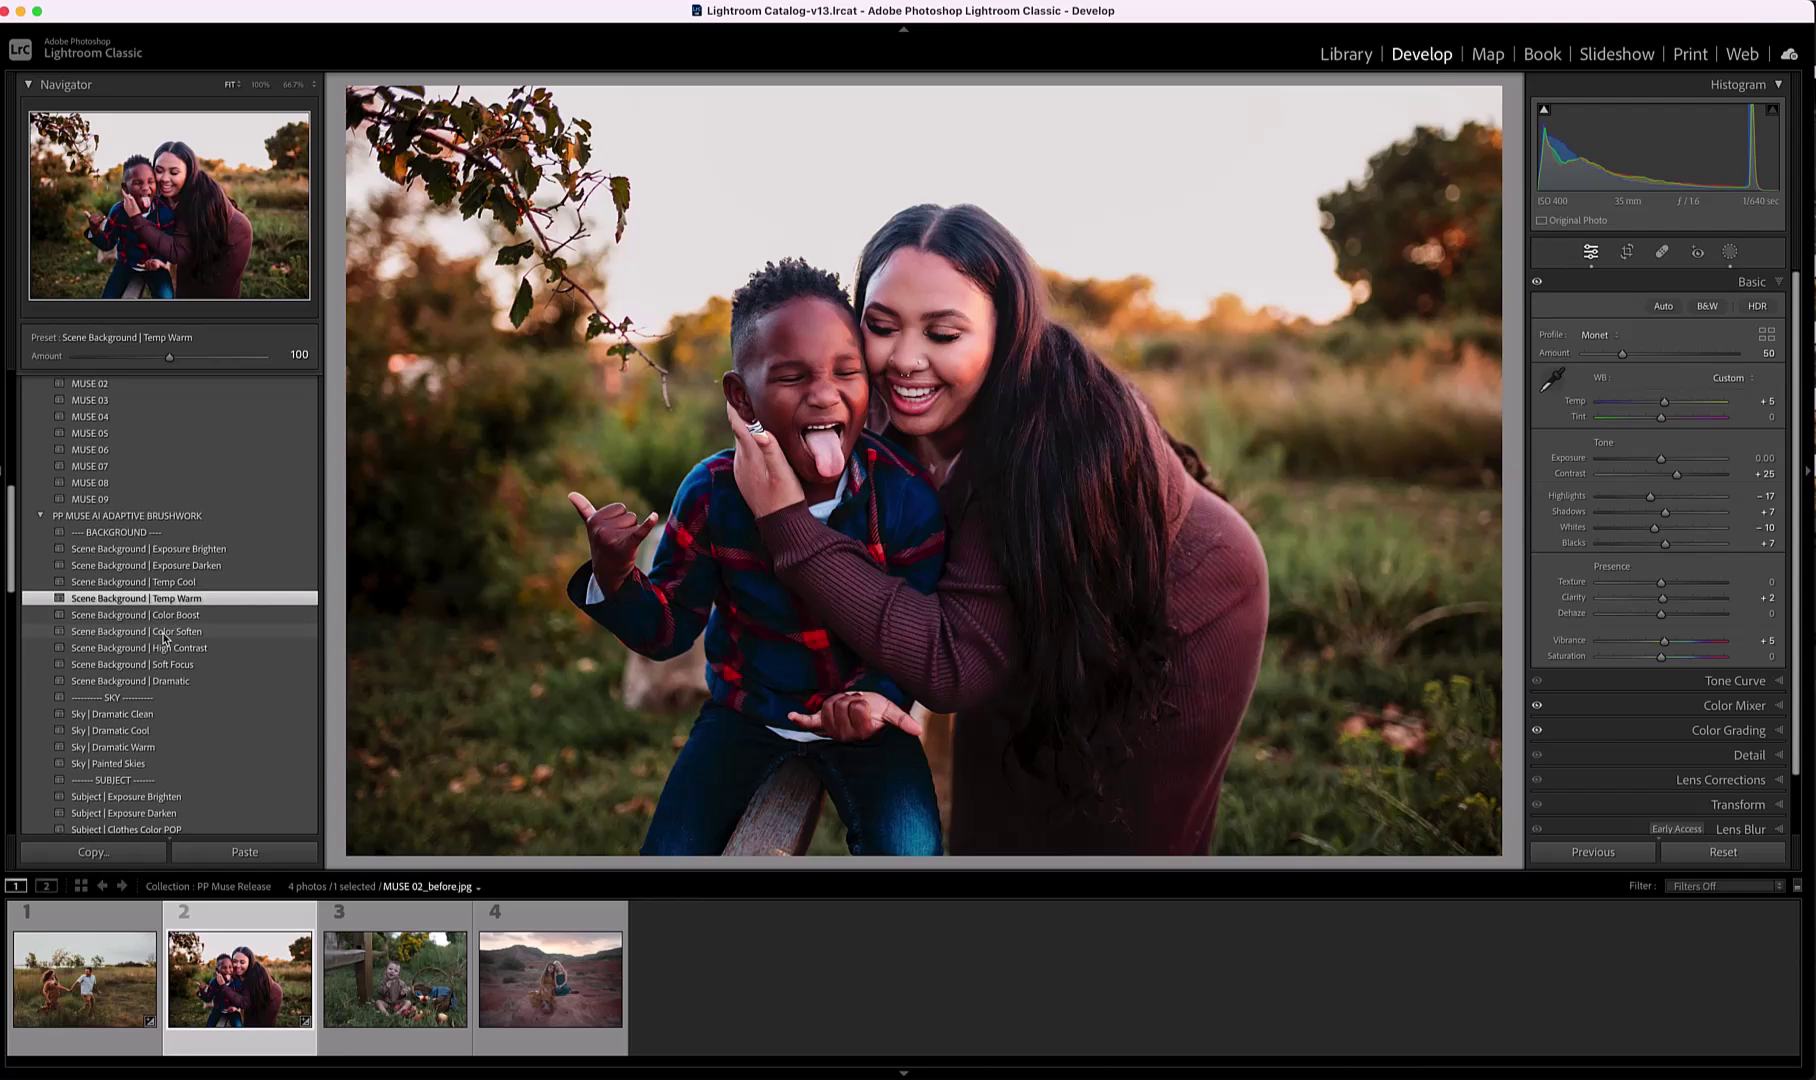
click(167, 666)
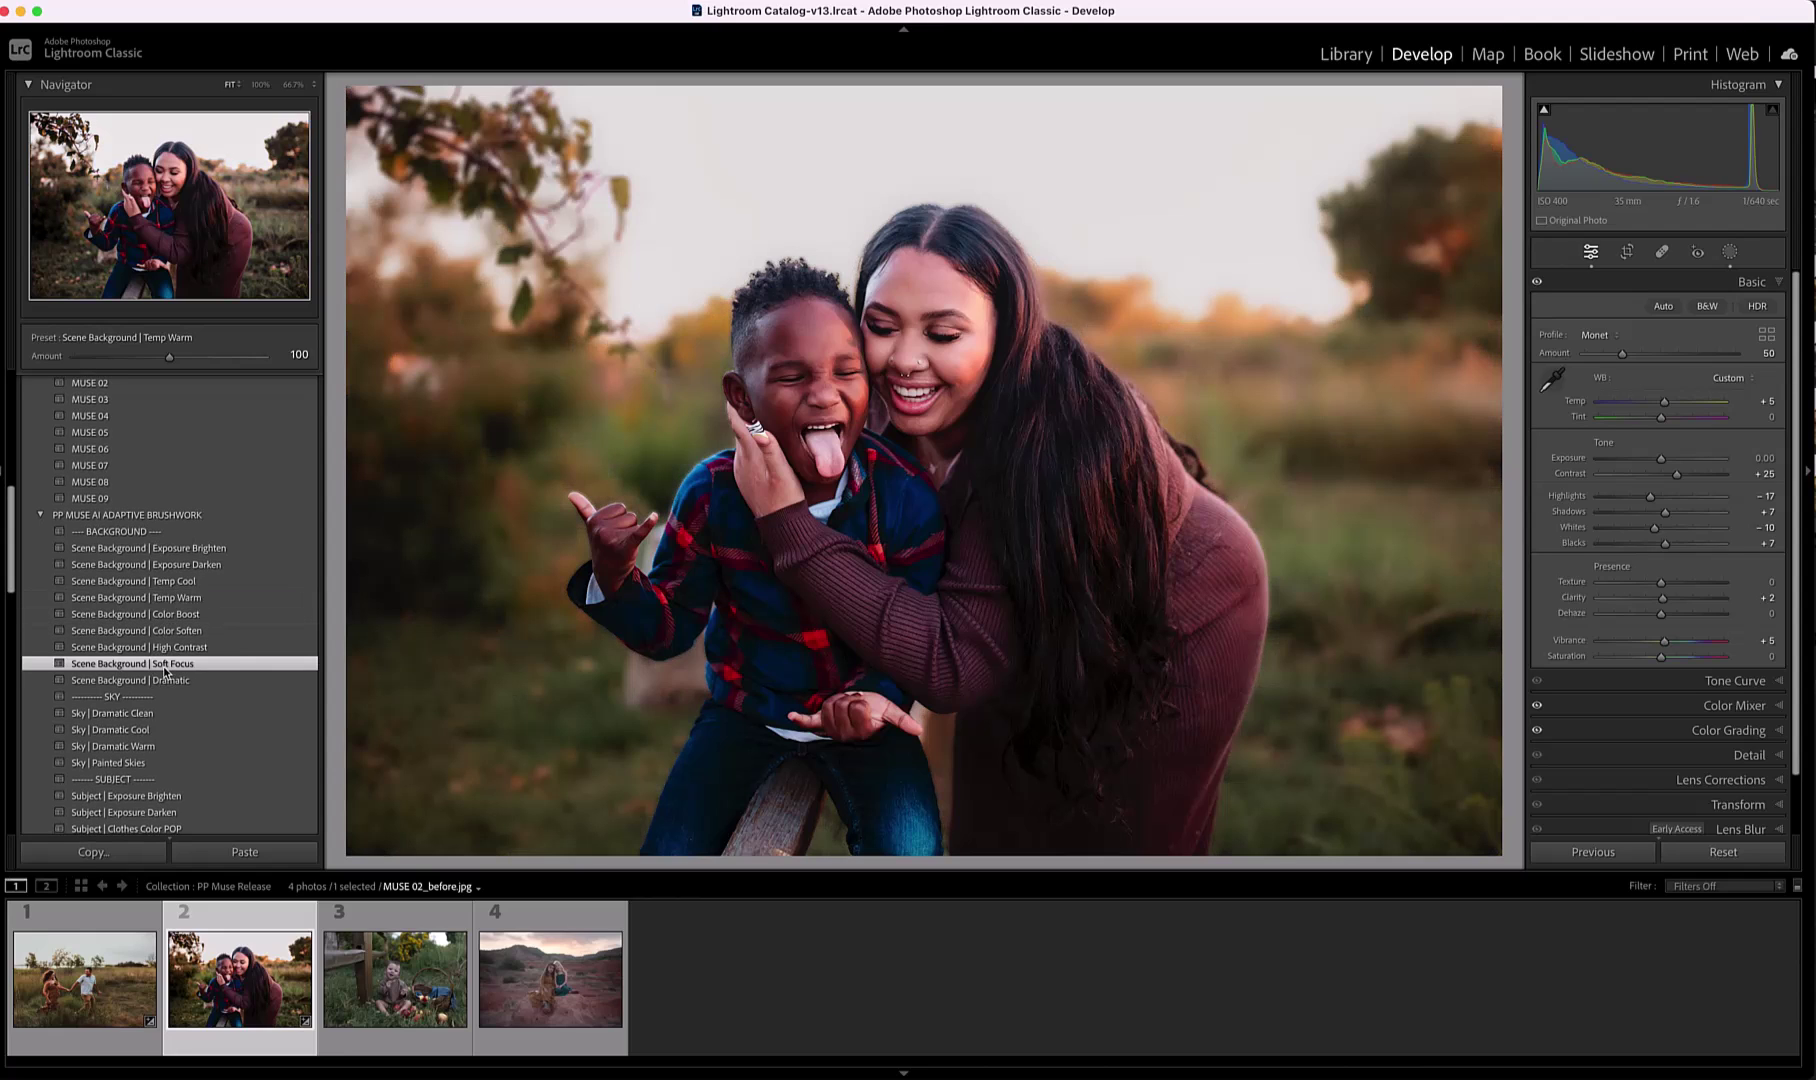
drag(170, 363, 109, 362)
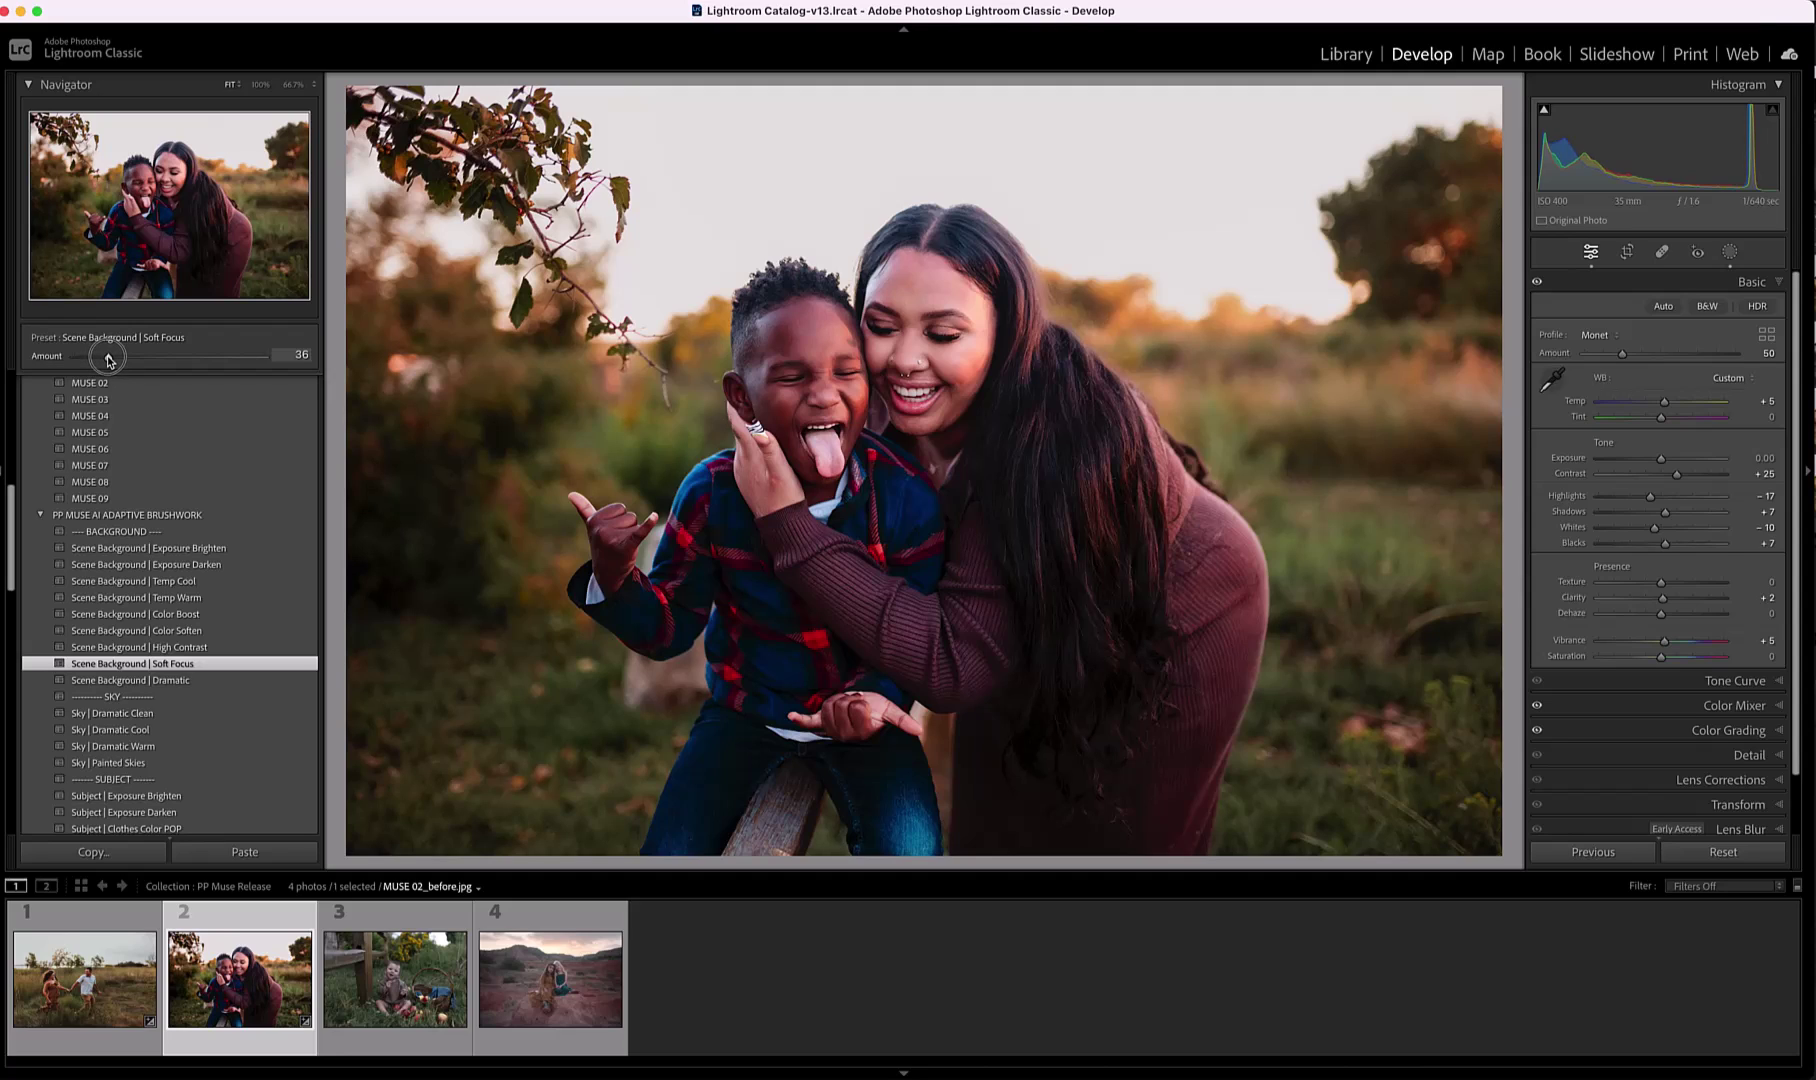
drag(109, 361, 109, 361)
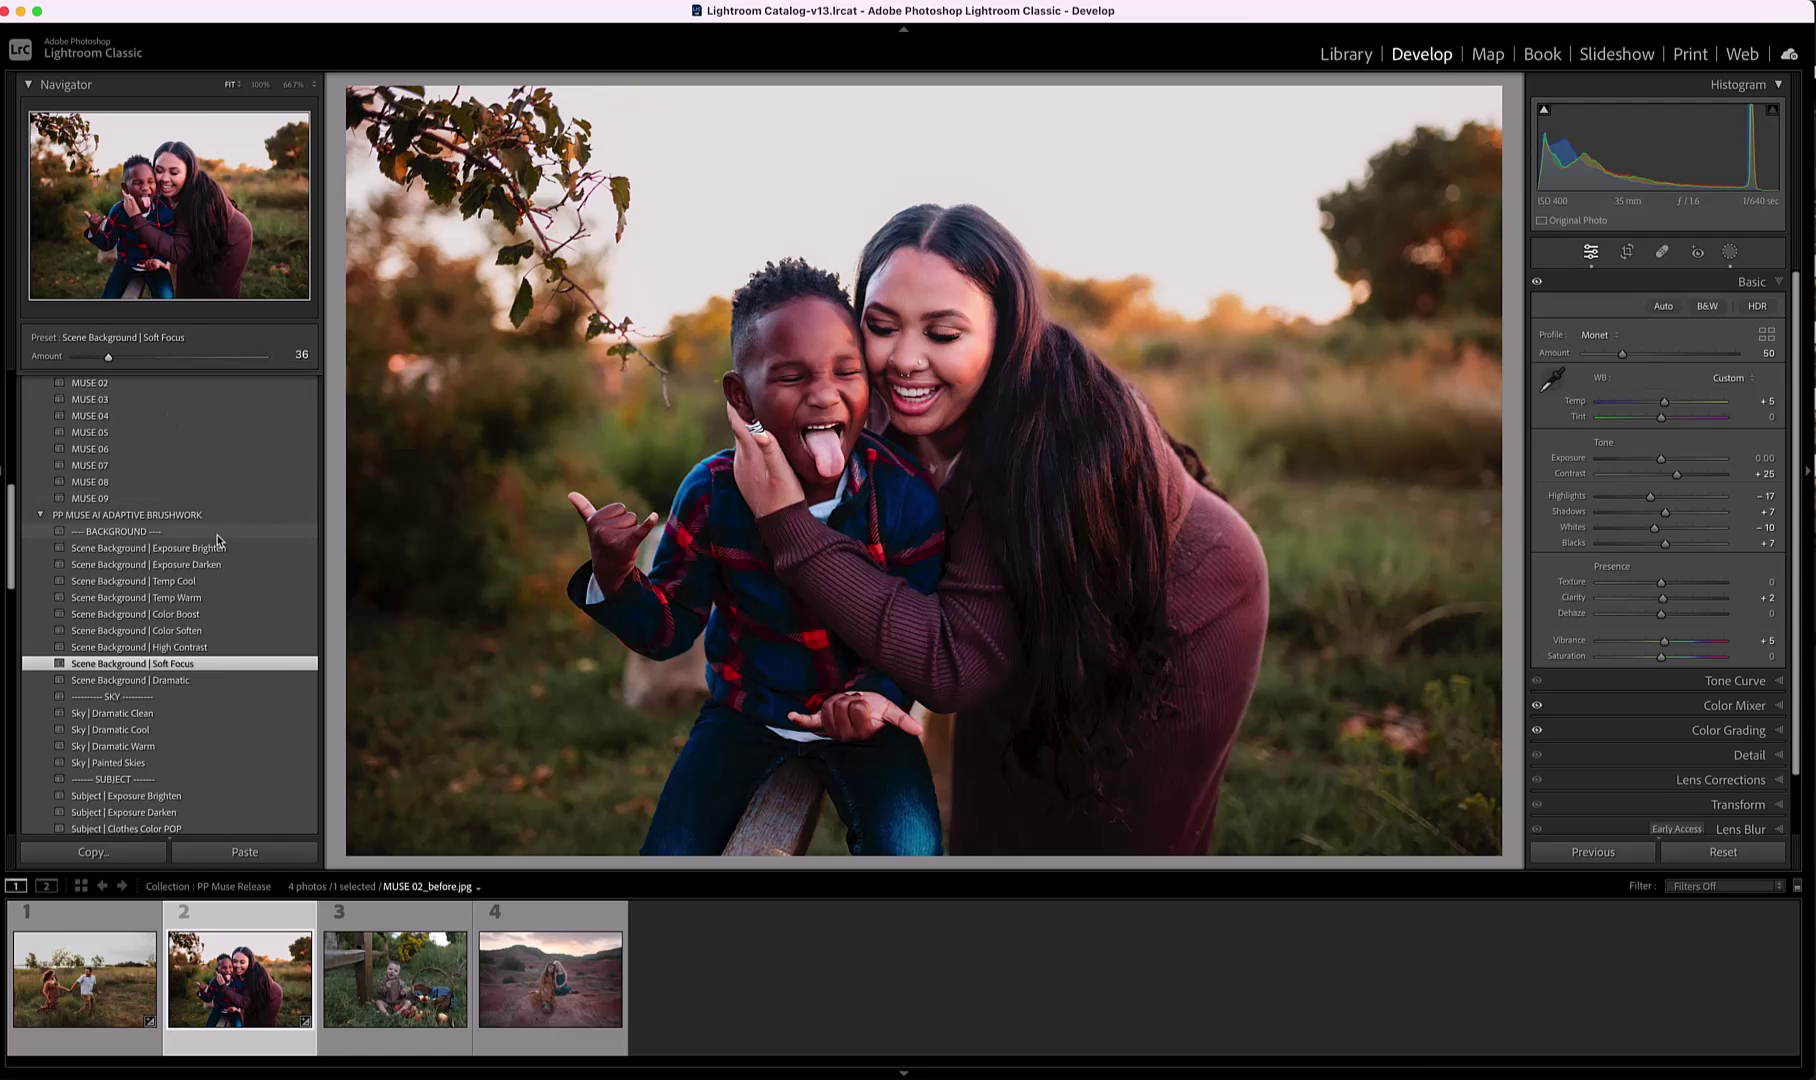
scroll(220, 536, down, 3)
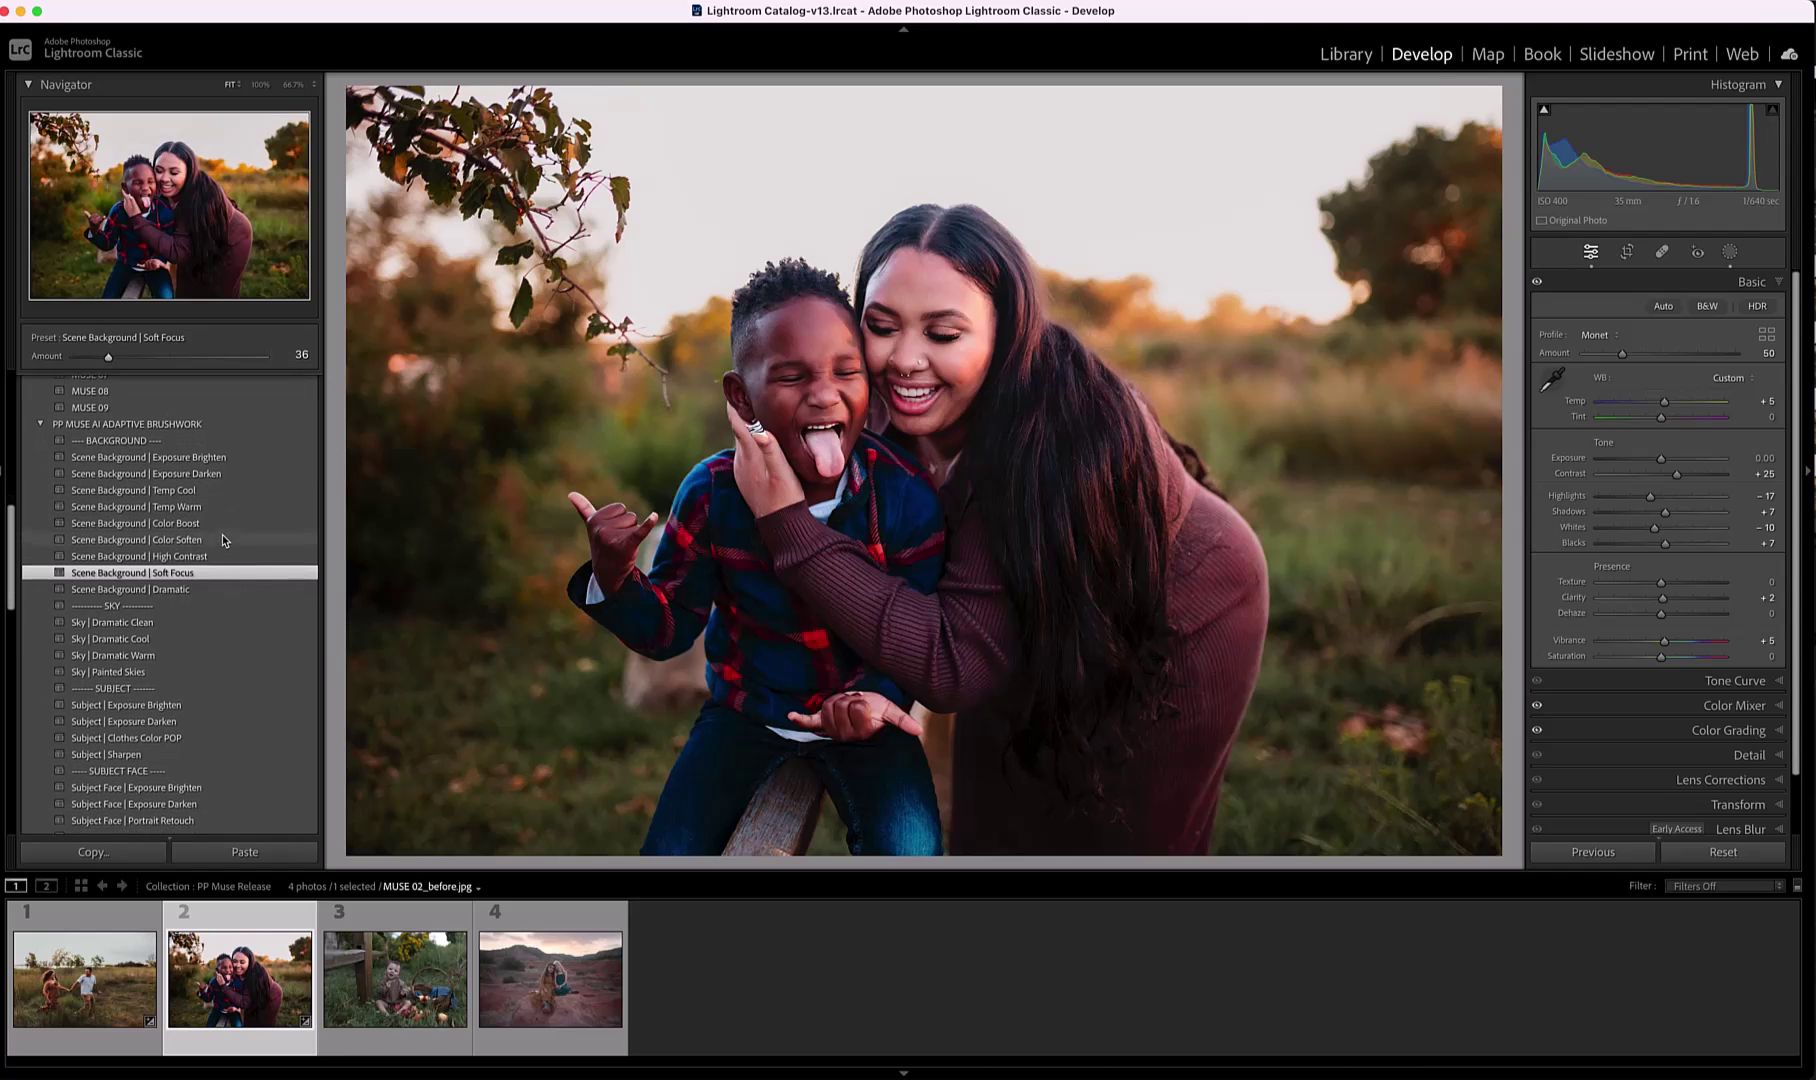
scroll(222, 537, down, 1)
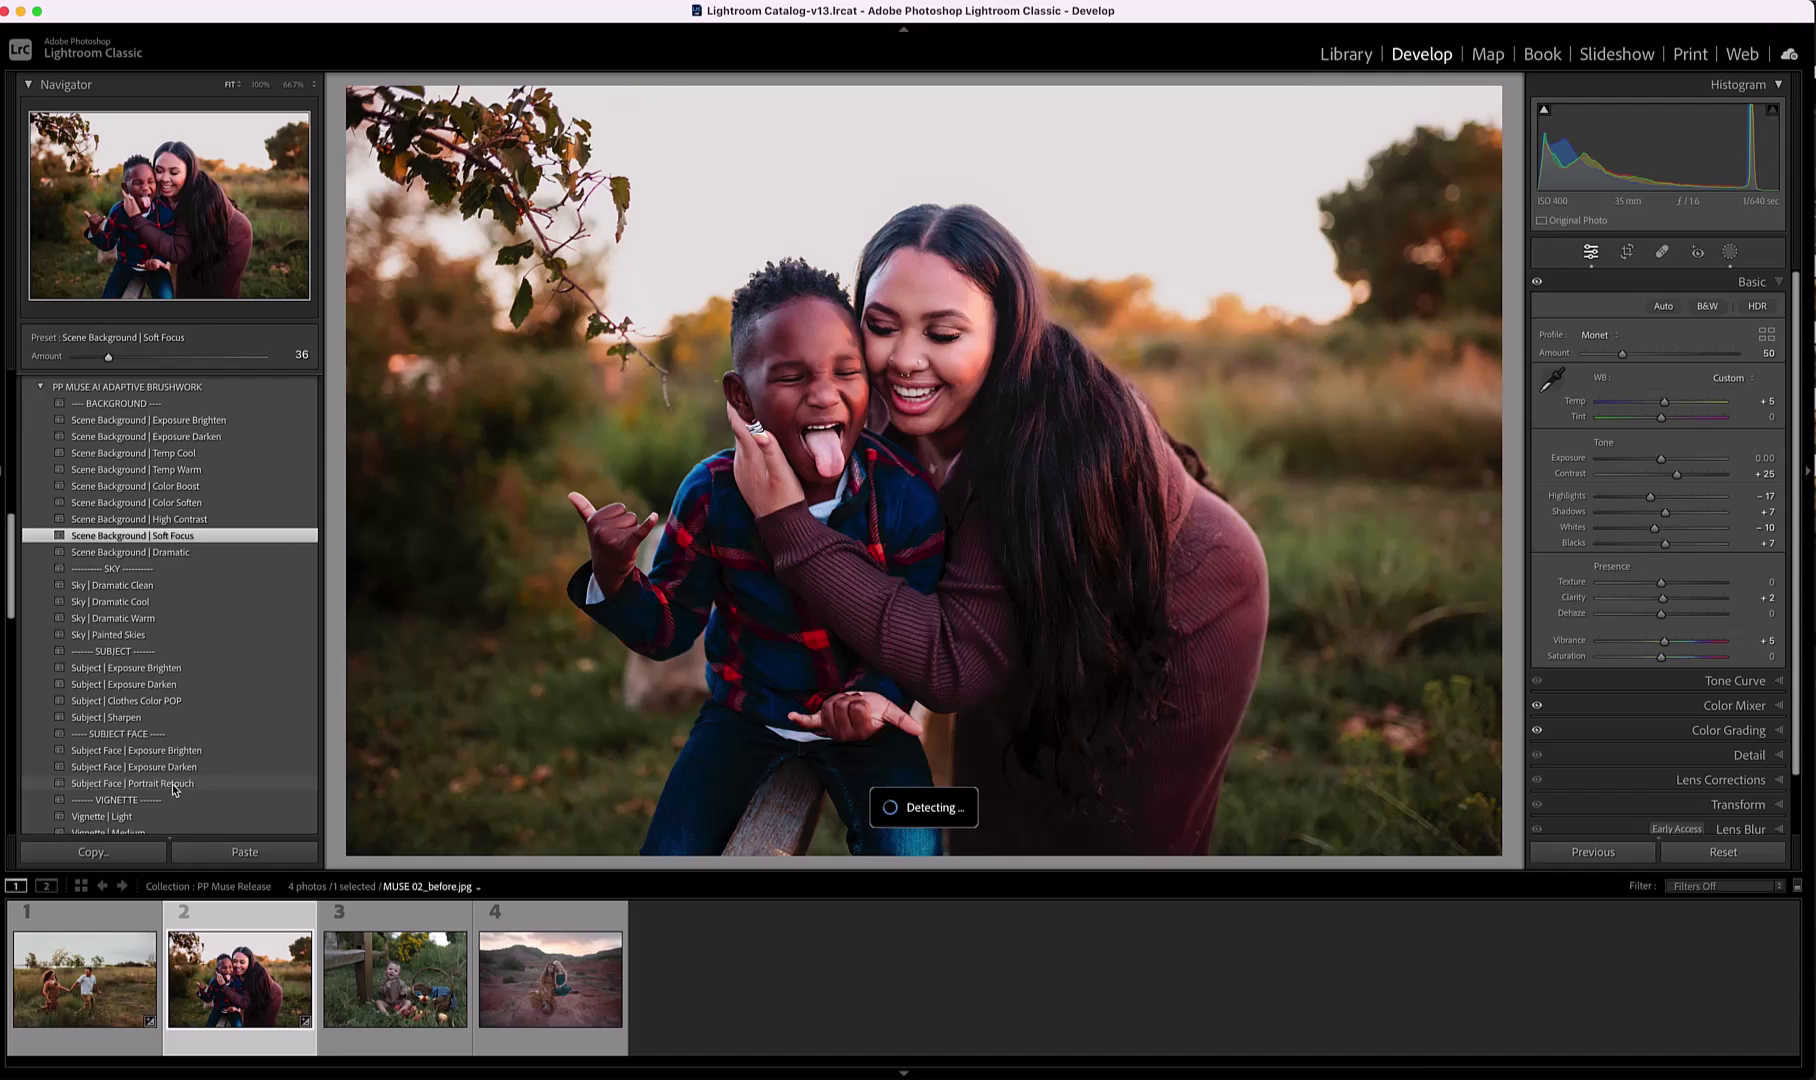
Apply Subject Face | Portrait Retouch, raise Temp to +7, and view before/after in Lights Out.
click(172, 785)
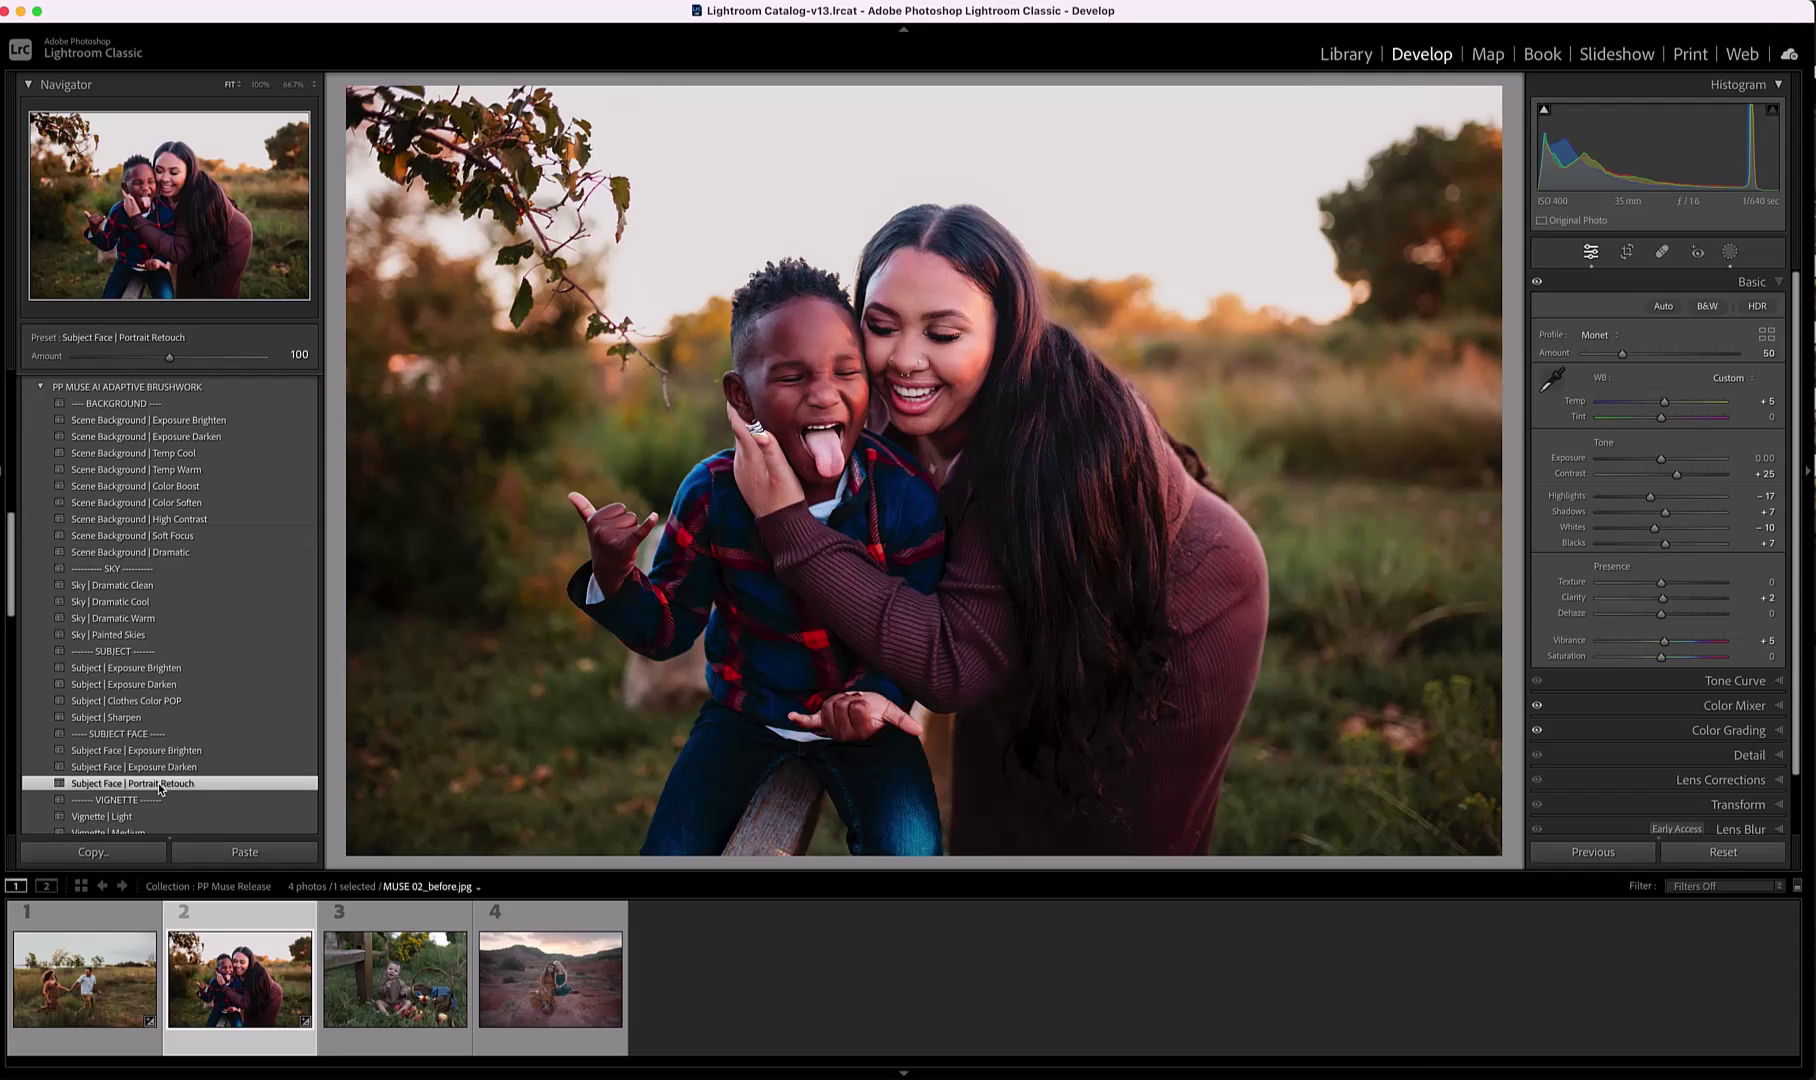
scroll(156, 790, up, 1)
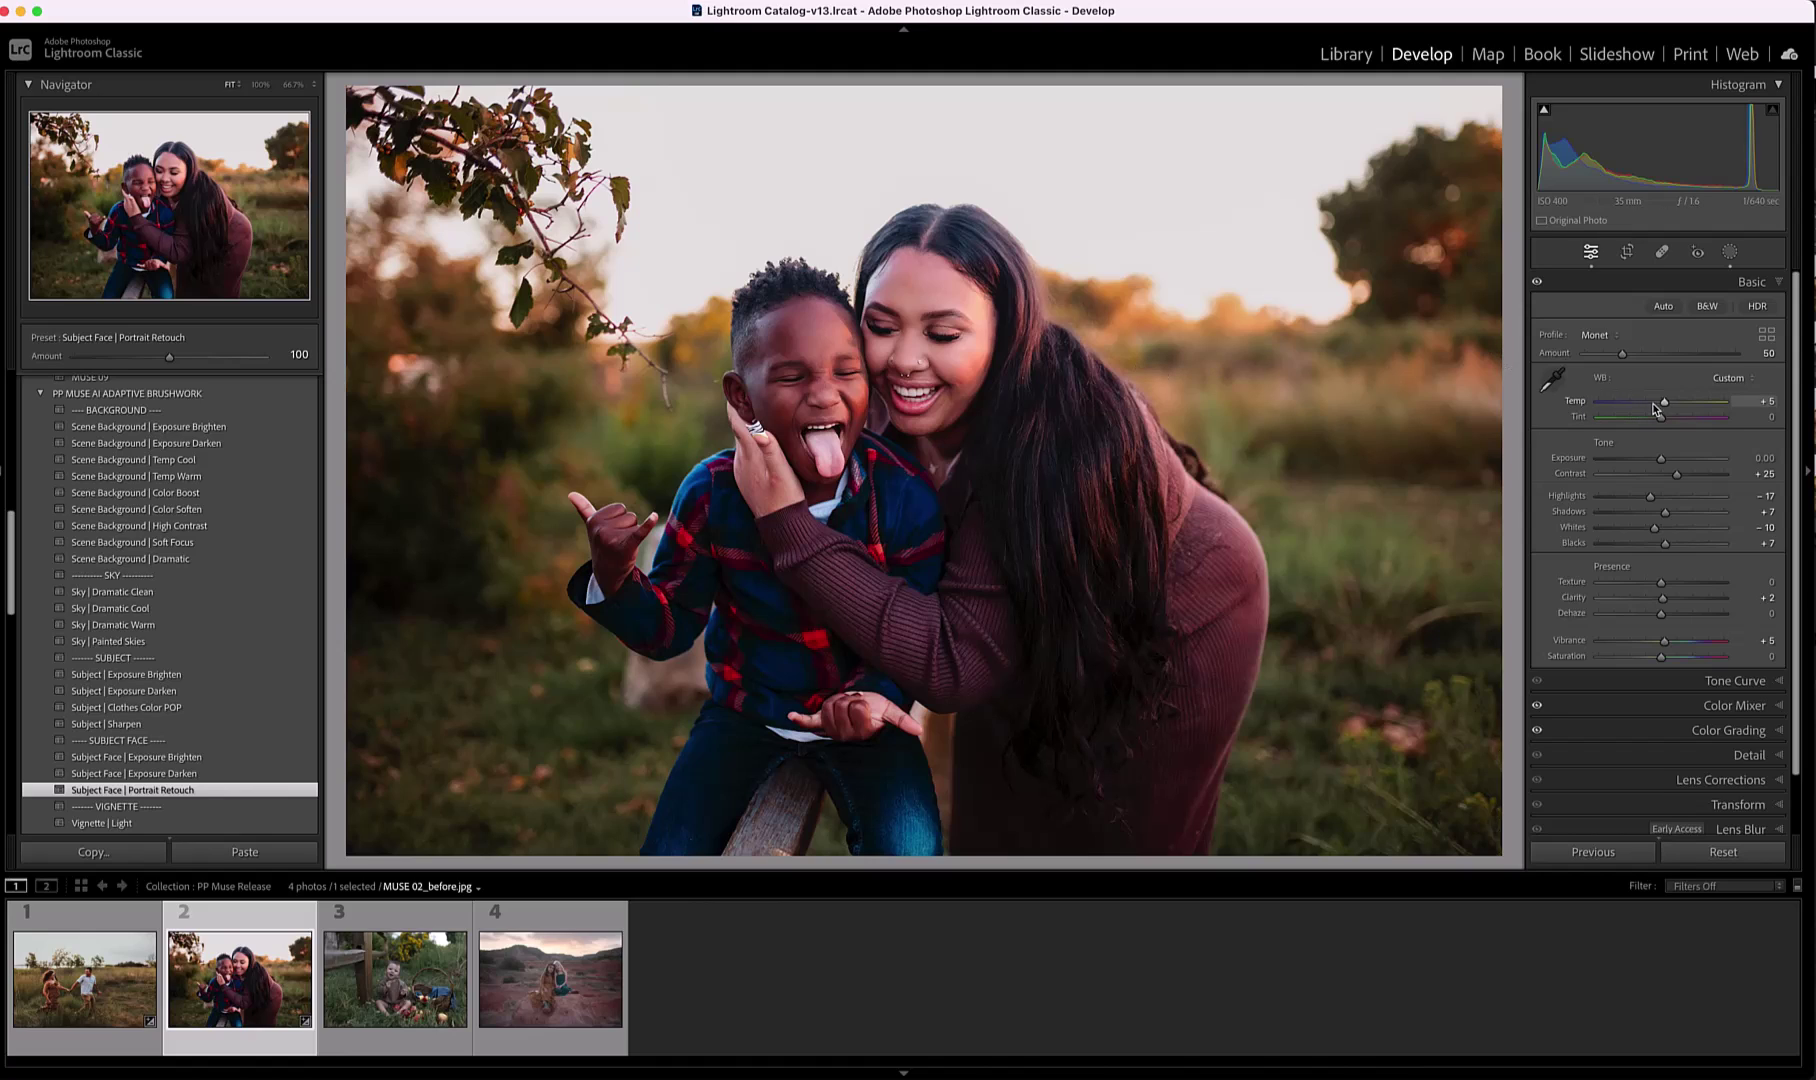
drag(1665, 407, 1666, 408)
drag(1666, 406, 1663, 407)
key(y)
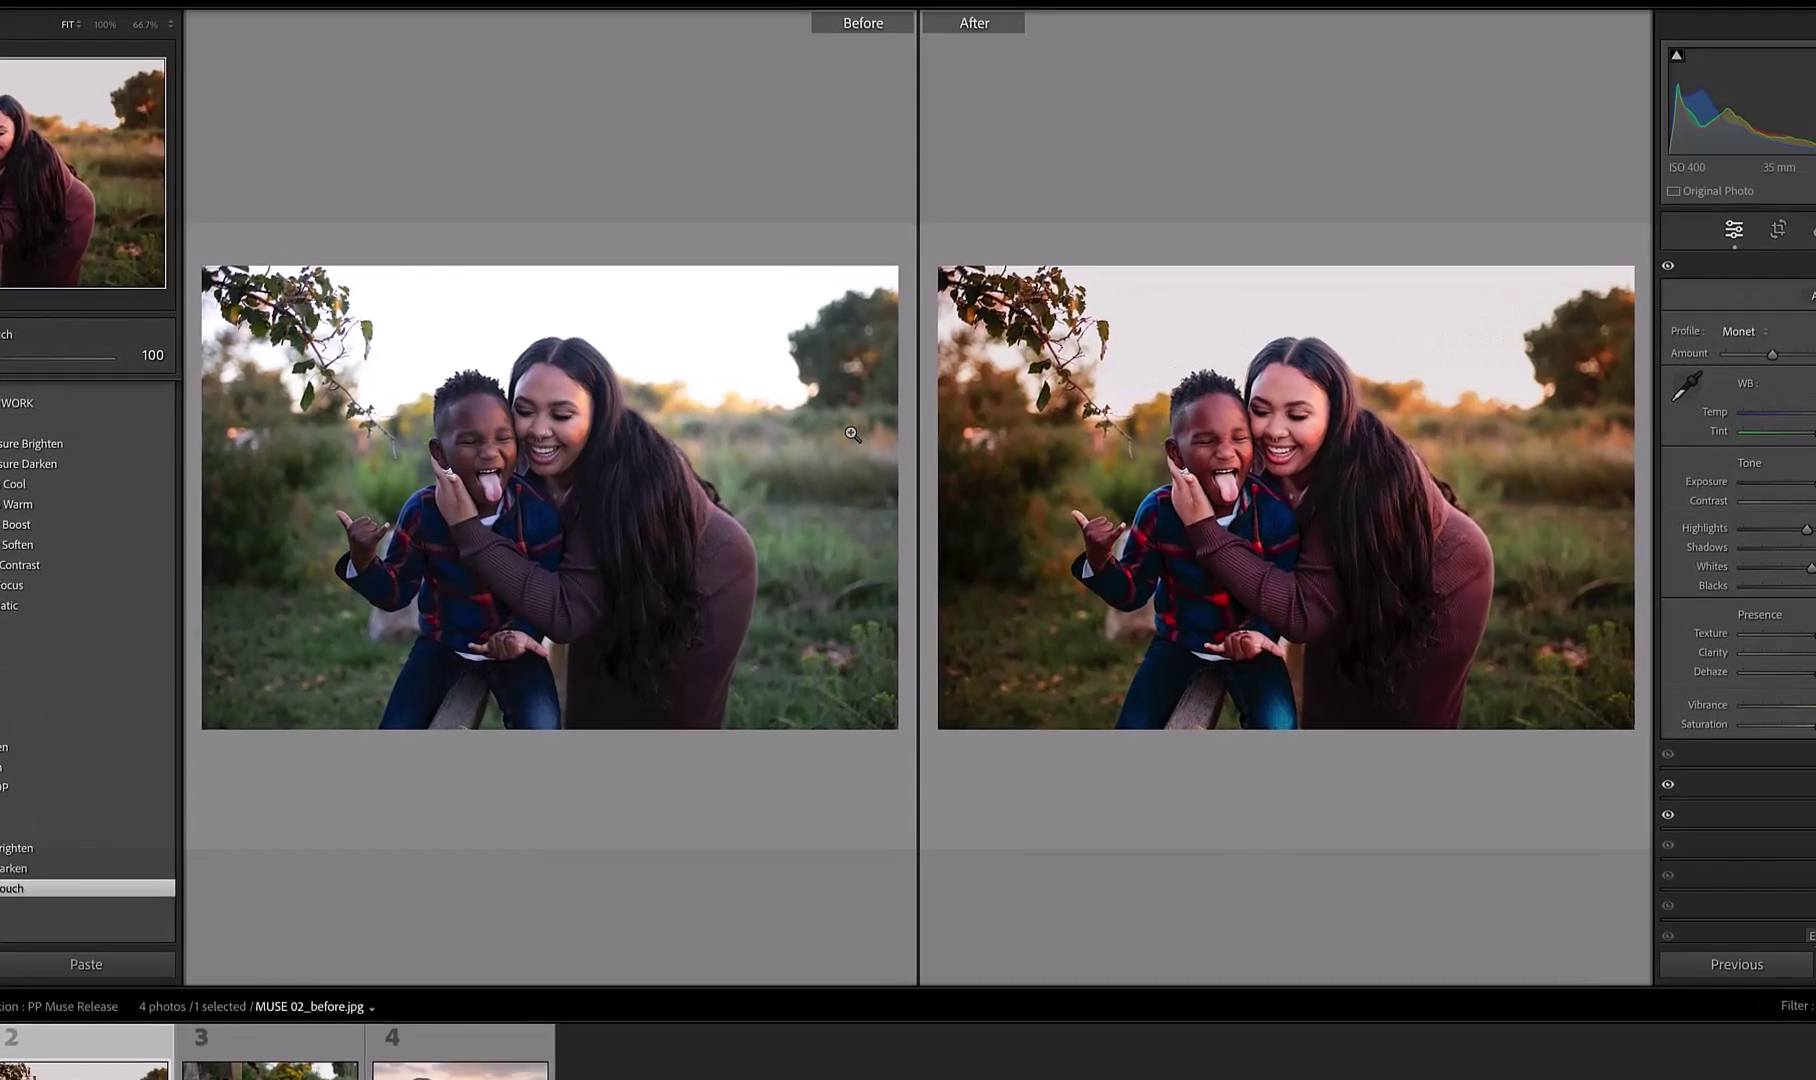
key(l)
key(l)
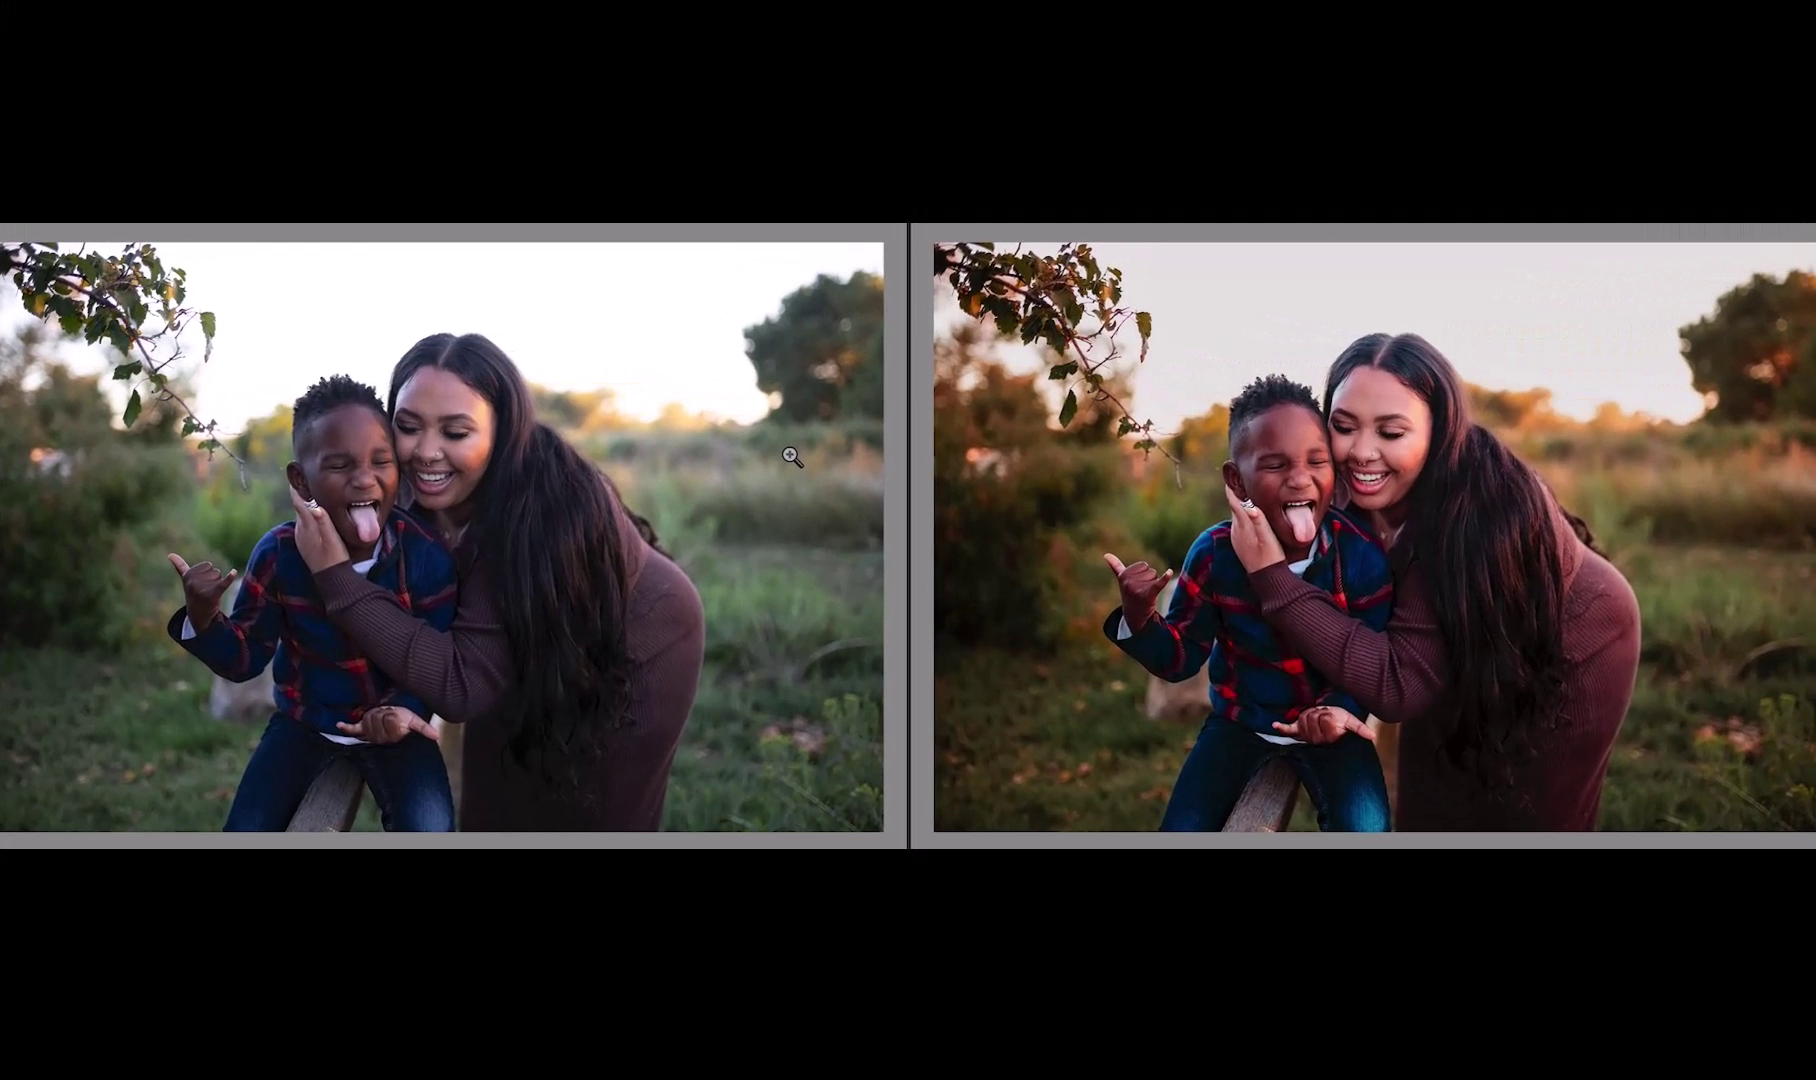